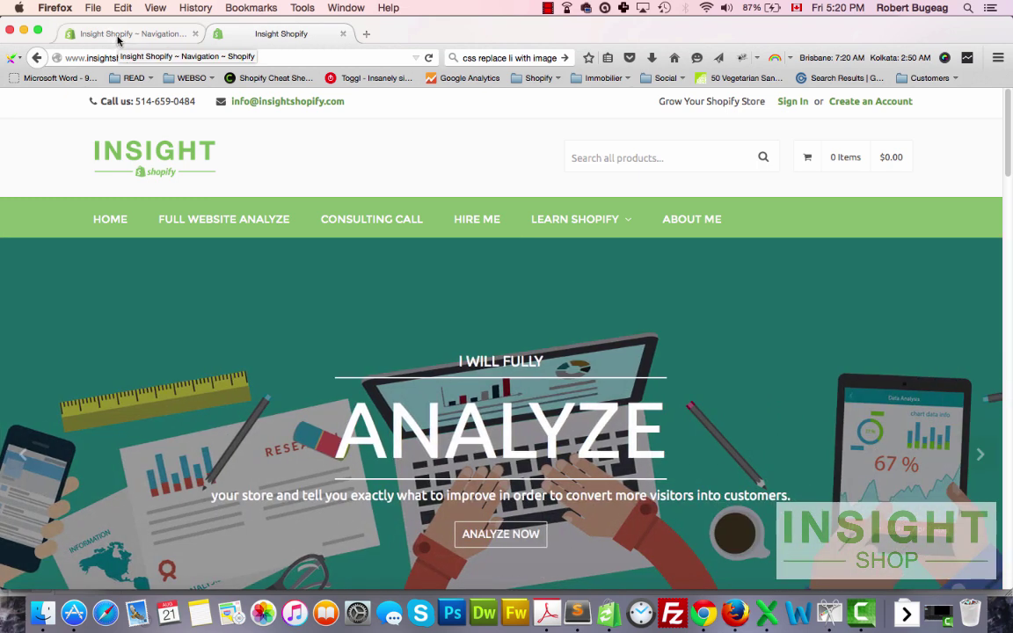
Step: Go to the admin's Online Store > Navigation page
click(118, 35)
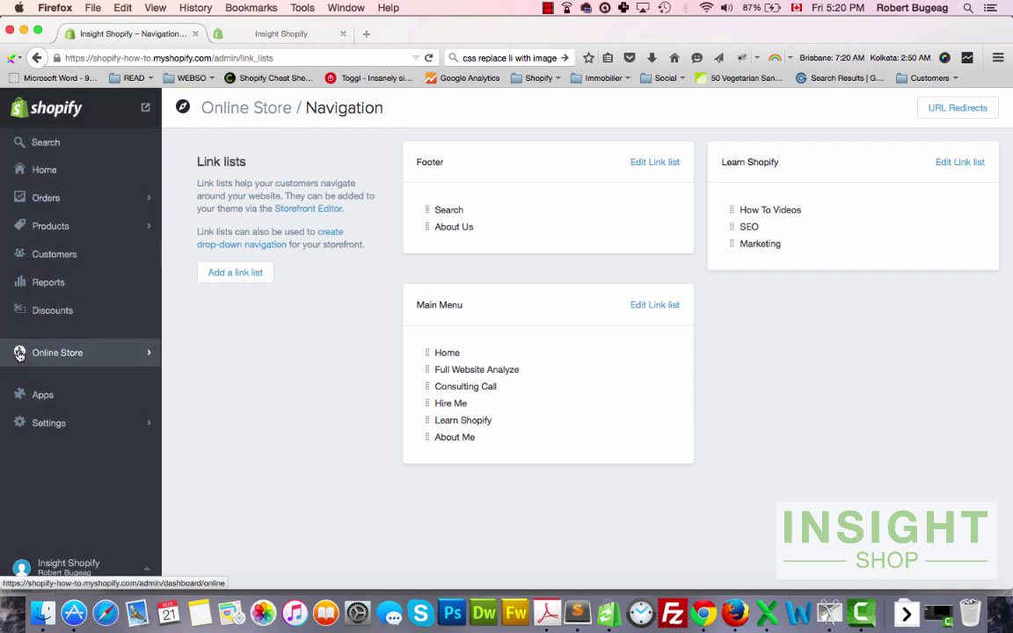
click(57, 352)
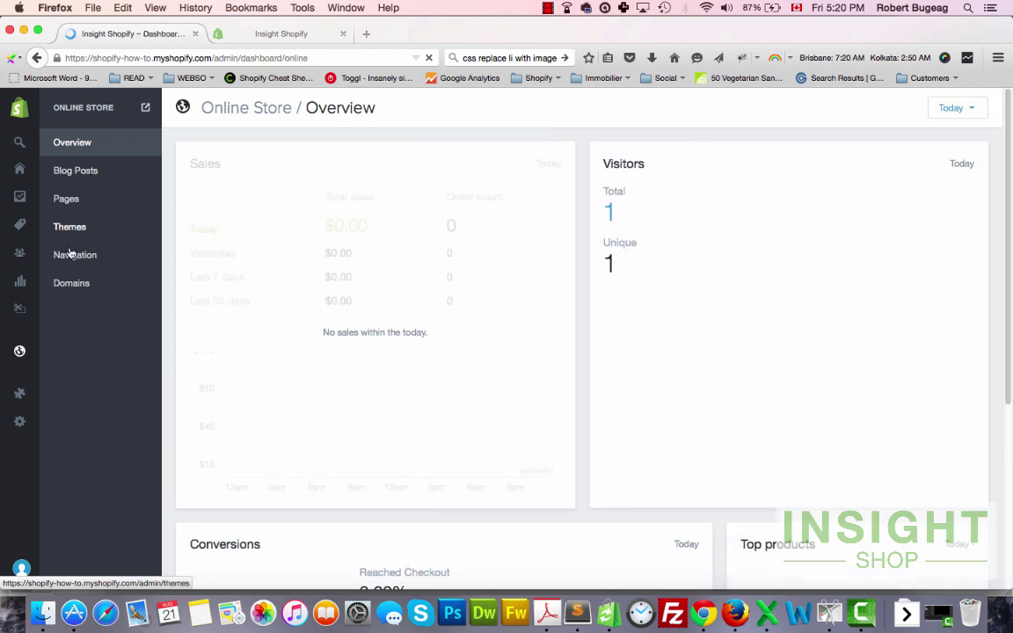
click(72, 254)
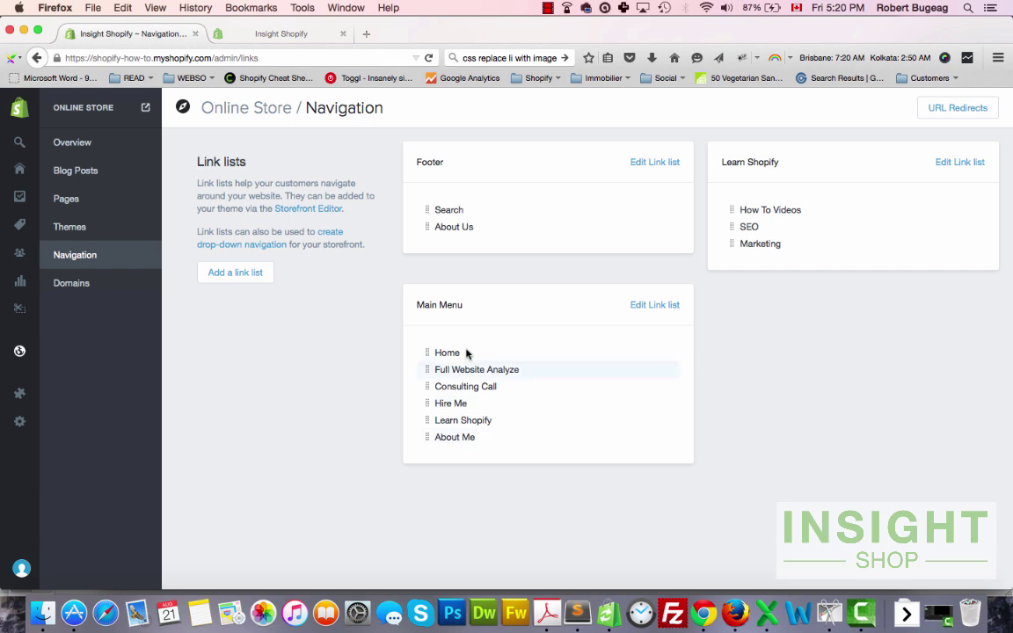
Step: Compare the Main Menu, Footer and Learn Shopify link lists with the live storefront menu
drag(411, 304, 465, 309)
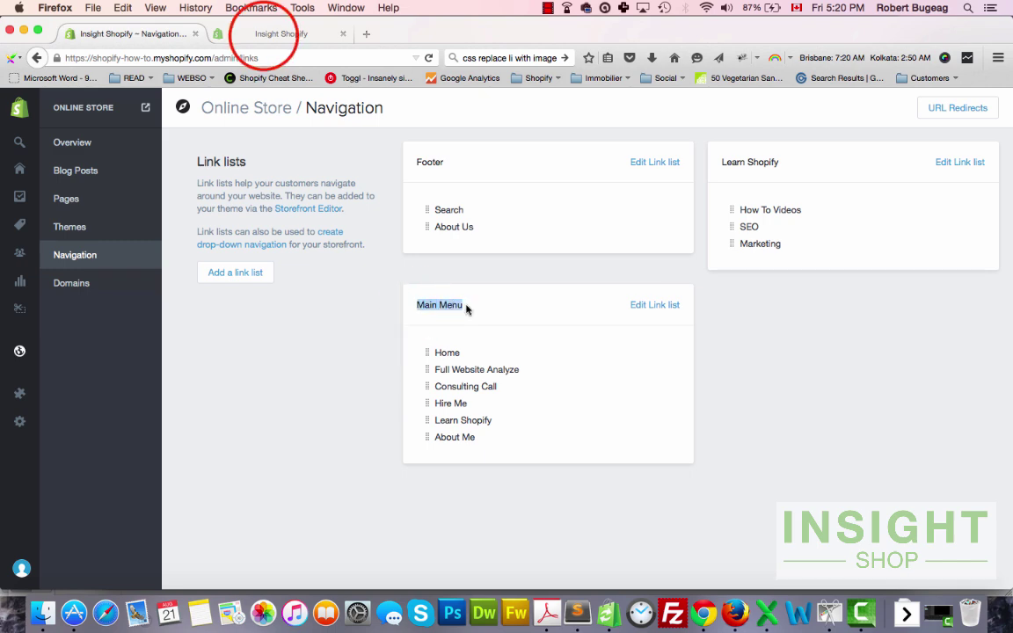
click(242, 33)
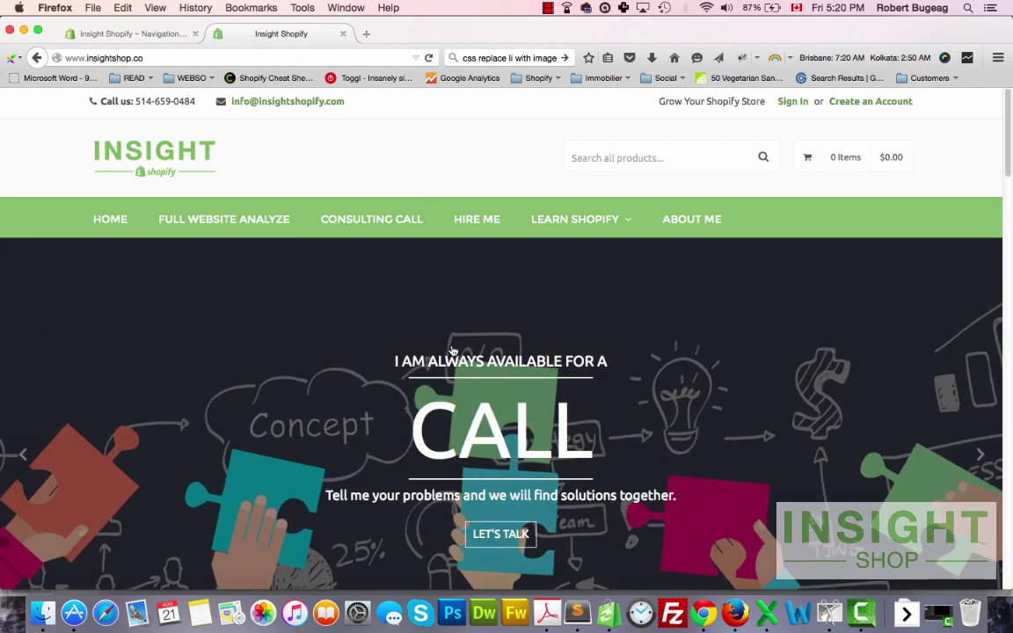
click(128, 37)
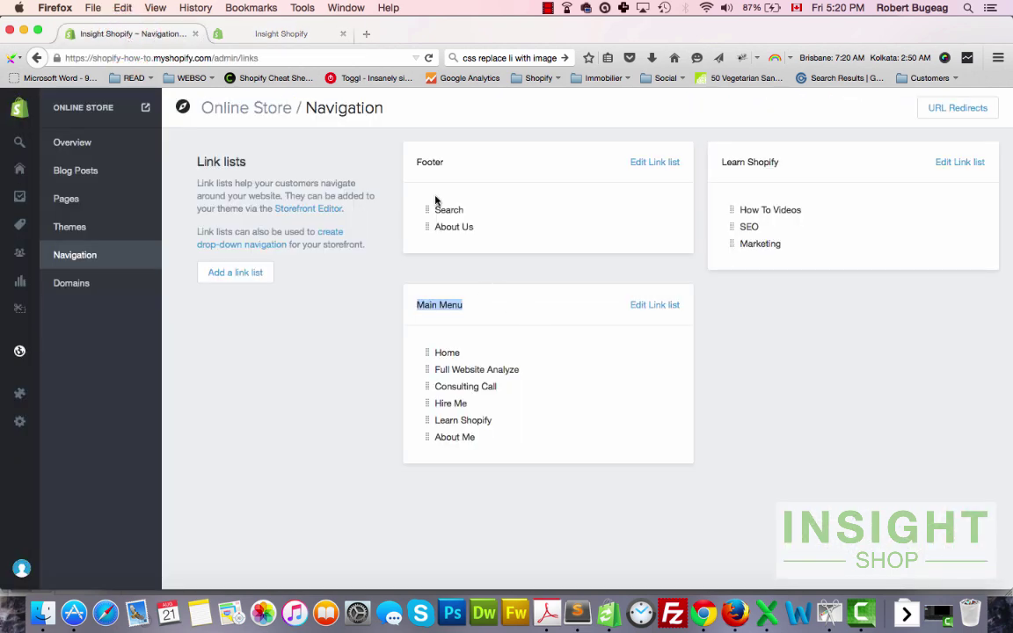
drag(410, 161, 446, 165)
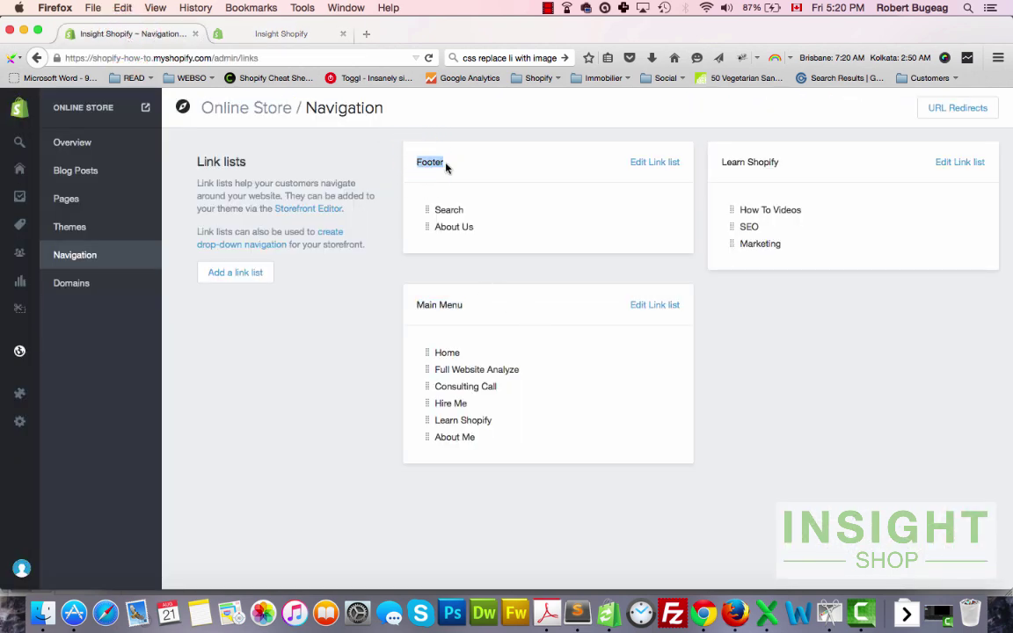
drag(723, 161, 782, 166)
click(270, 35)
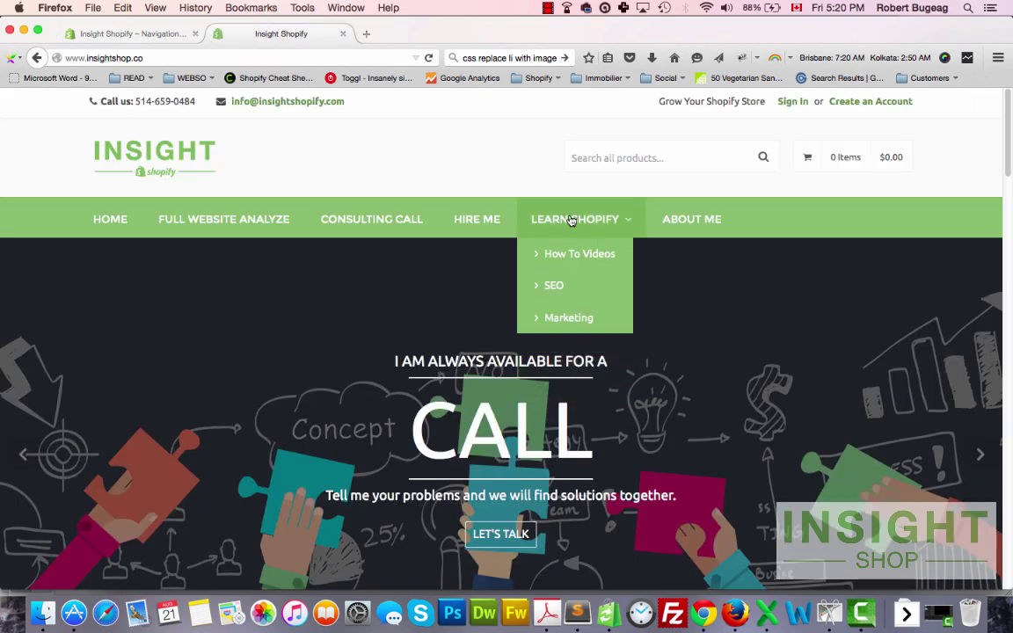
mouse_move(575, 219)
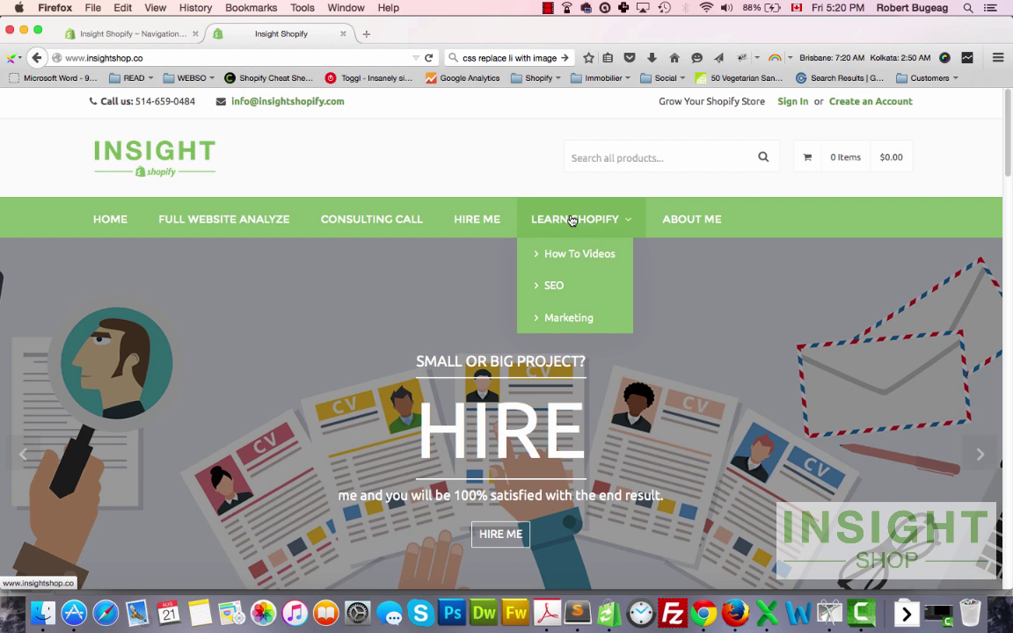
click(110, 34)
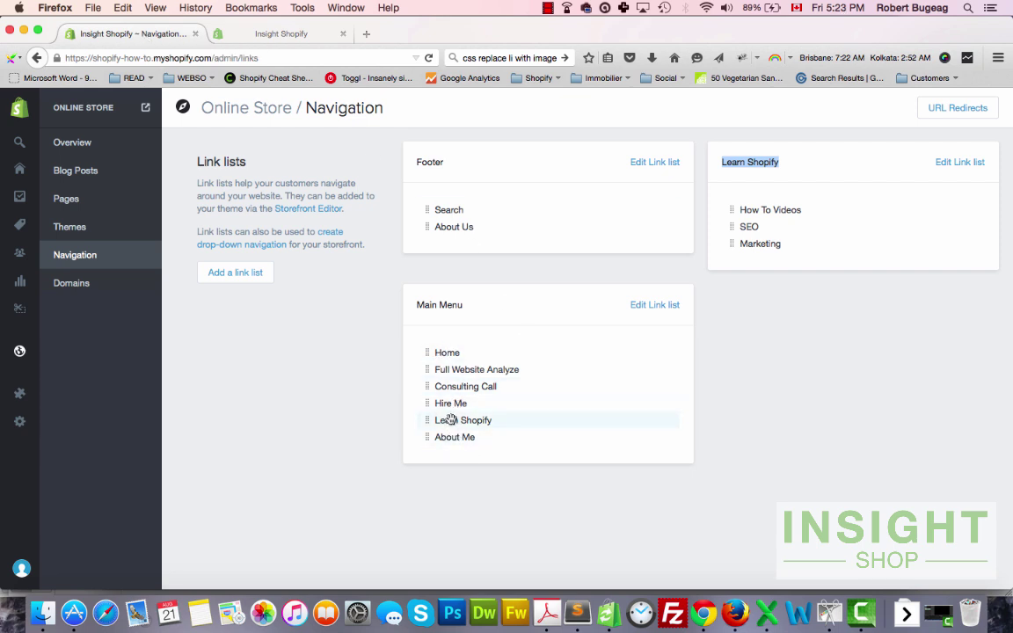
click(828, 176)
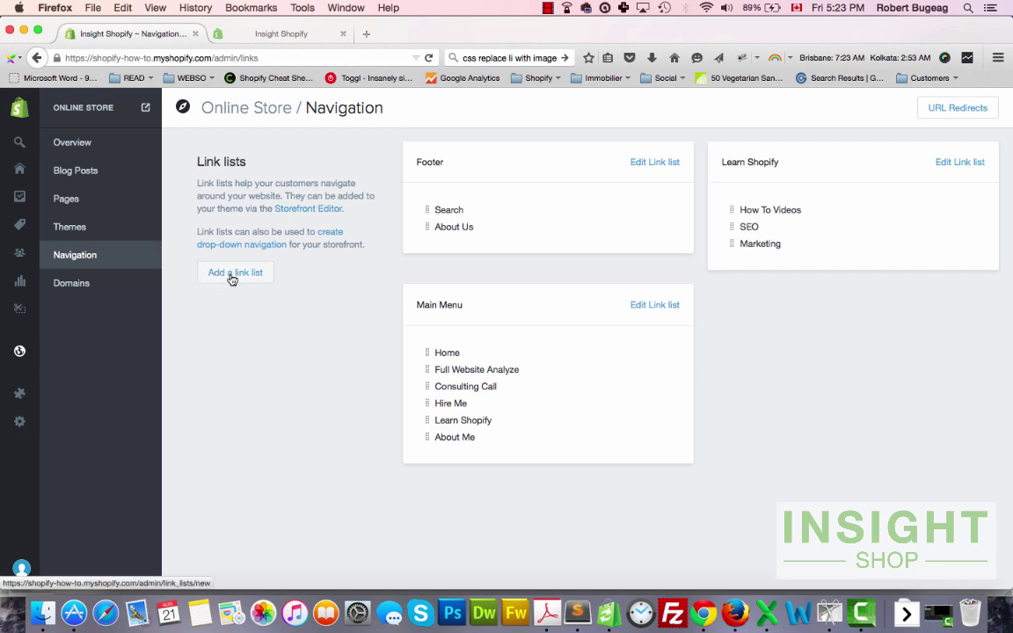
drag(489, 419, 452, 421)
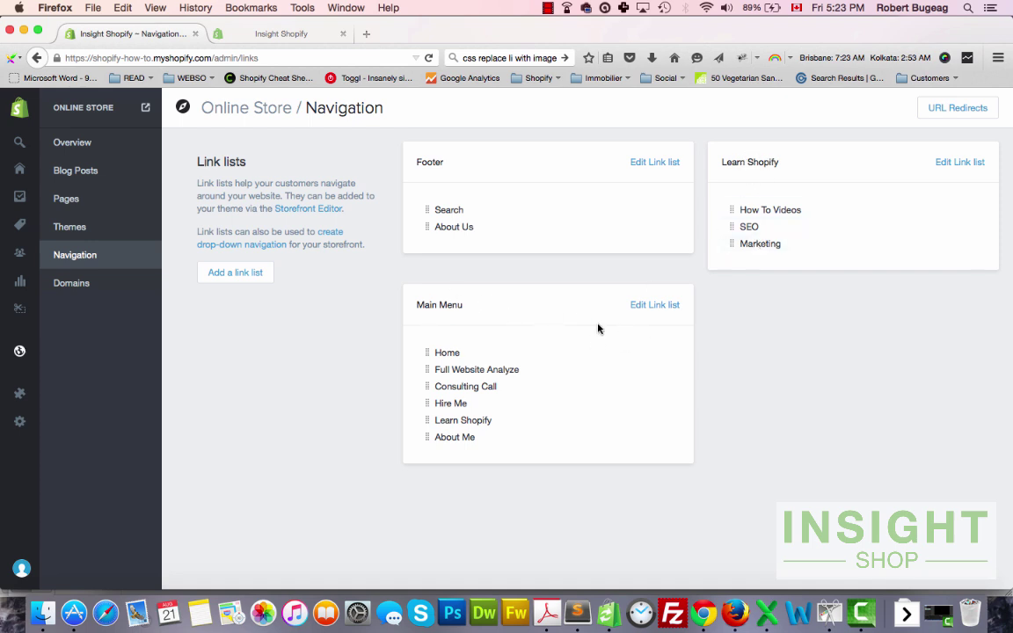
Step: Add a TEST link to Main Menu right below Home, save, and check the storefront
click(649, 307)
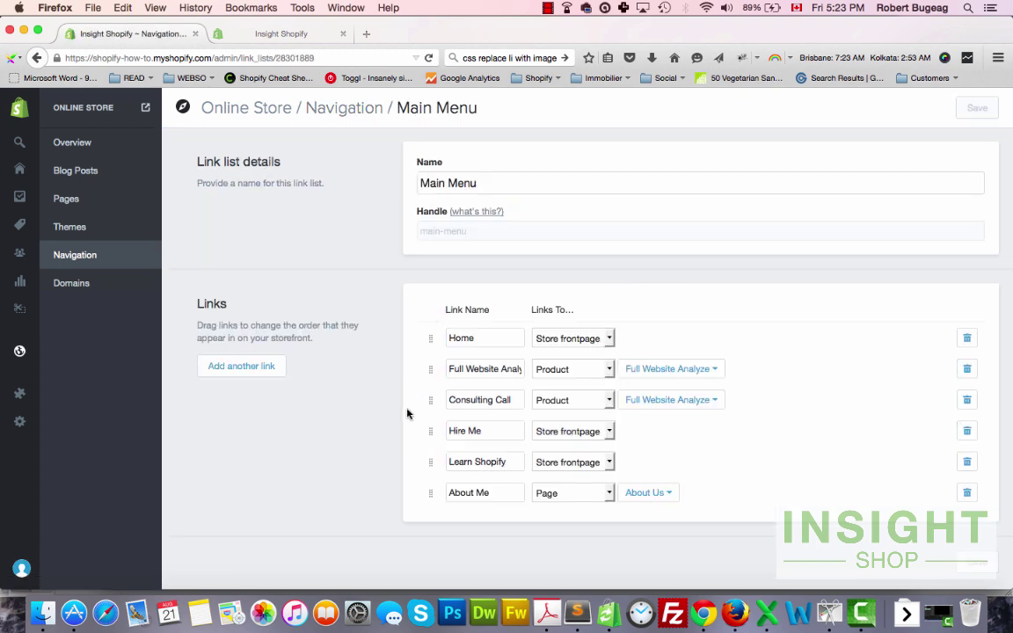
click(233, 365)
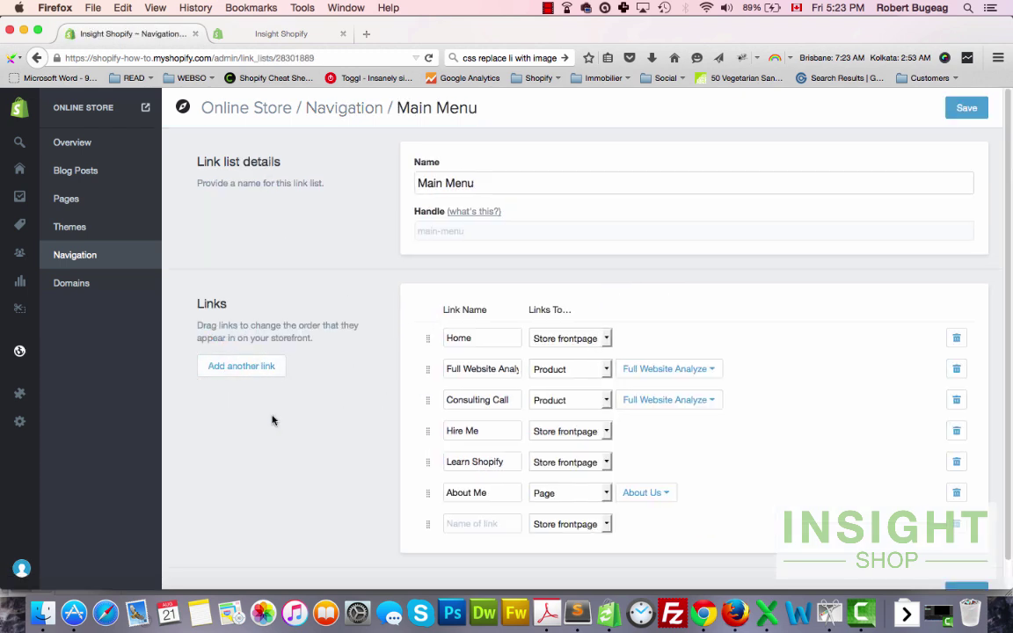
click(465, 525)
text(TEST)
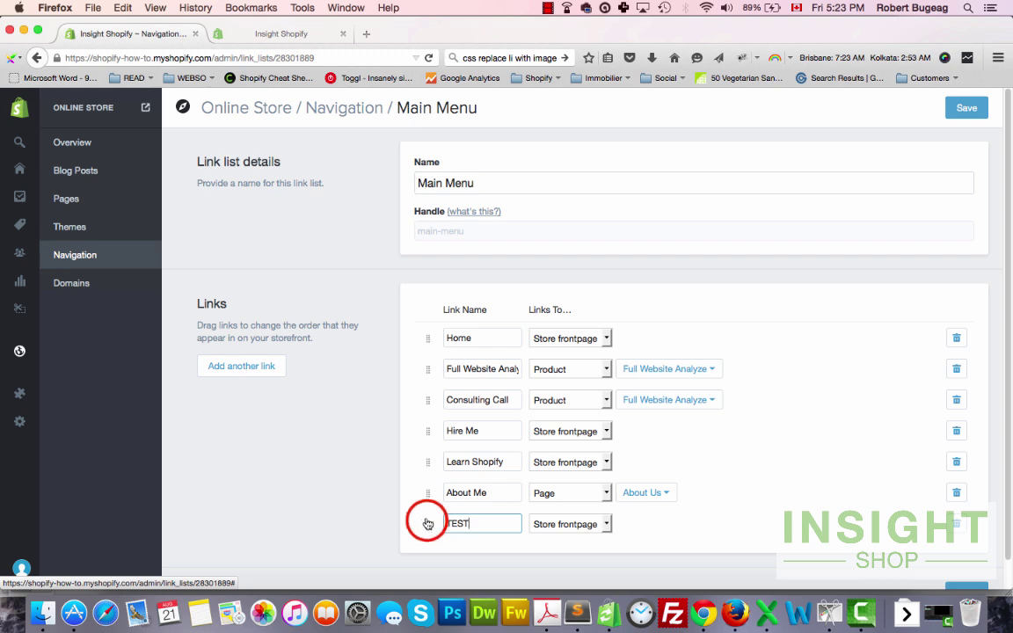
drag(426, 524, 426, 369)
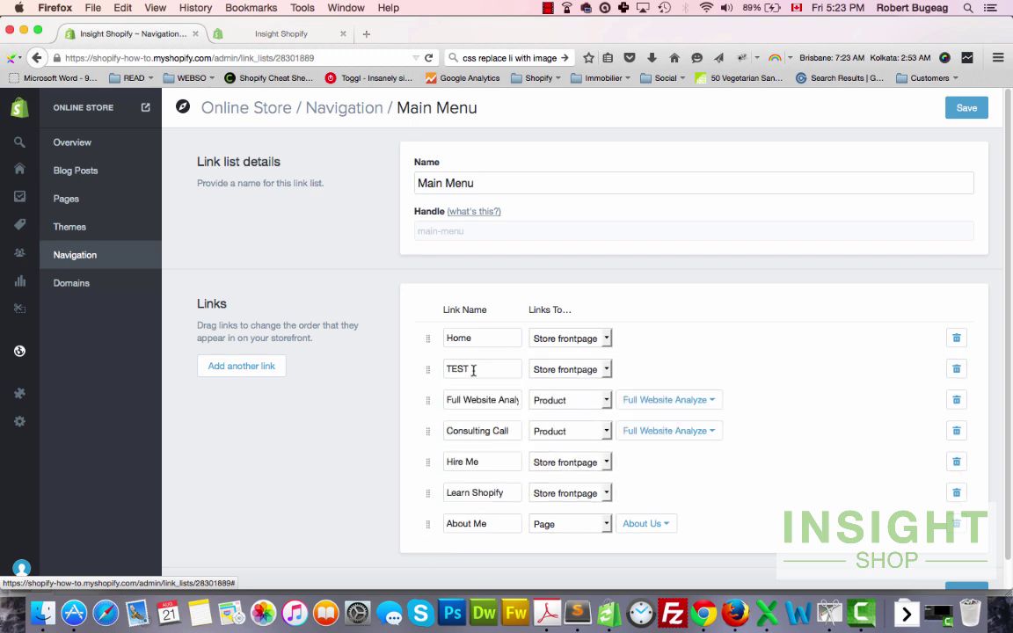
click(967, 108)
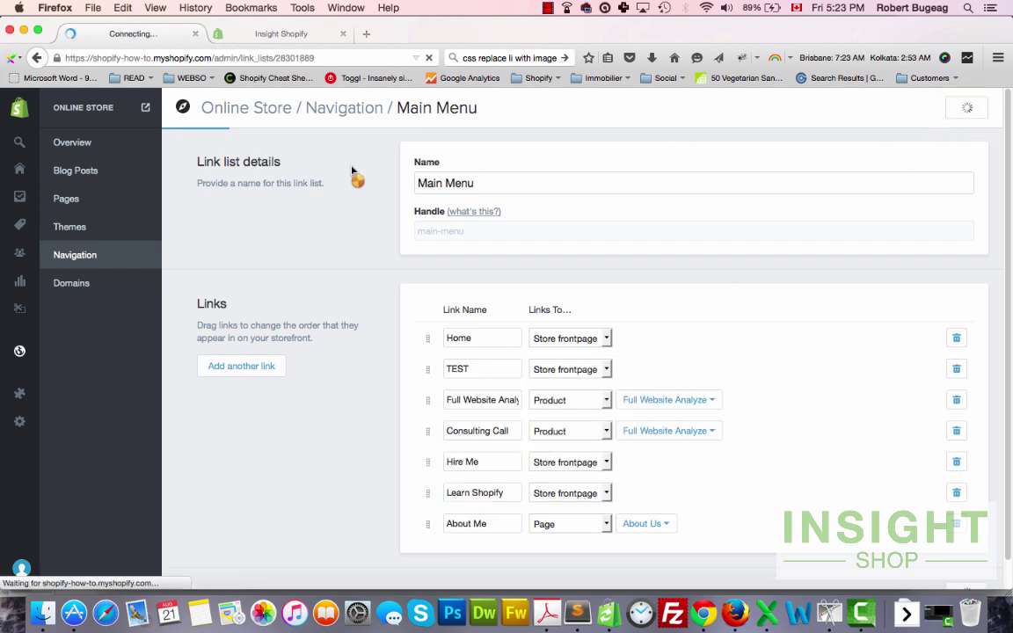
click(293, 40)
click(428, 55)
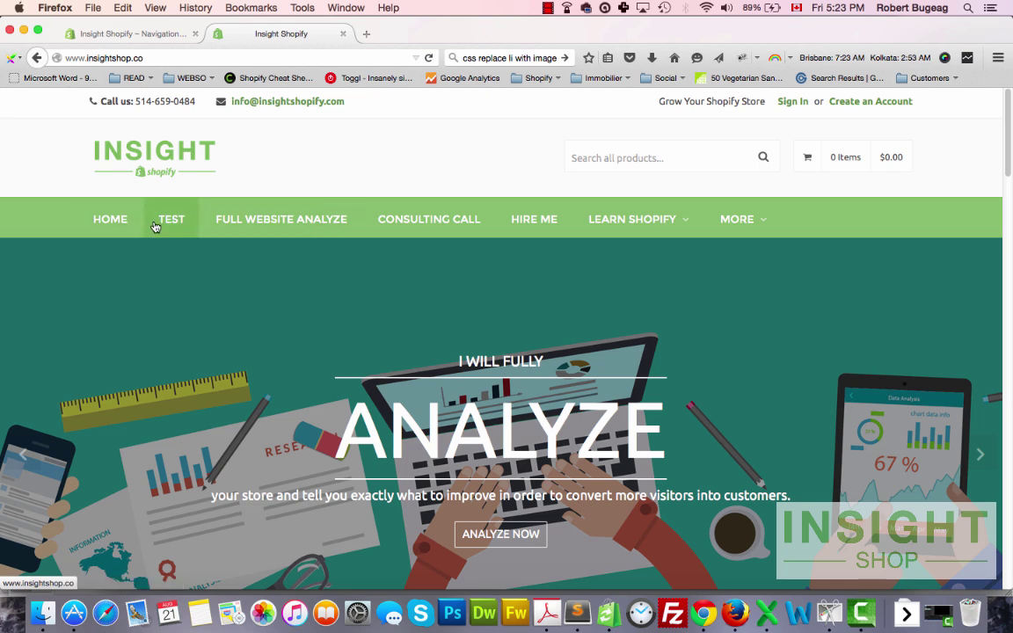
Step: Start a new link list from the Navigation overview and name it Test
click(113, 32)
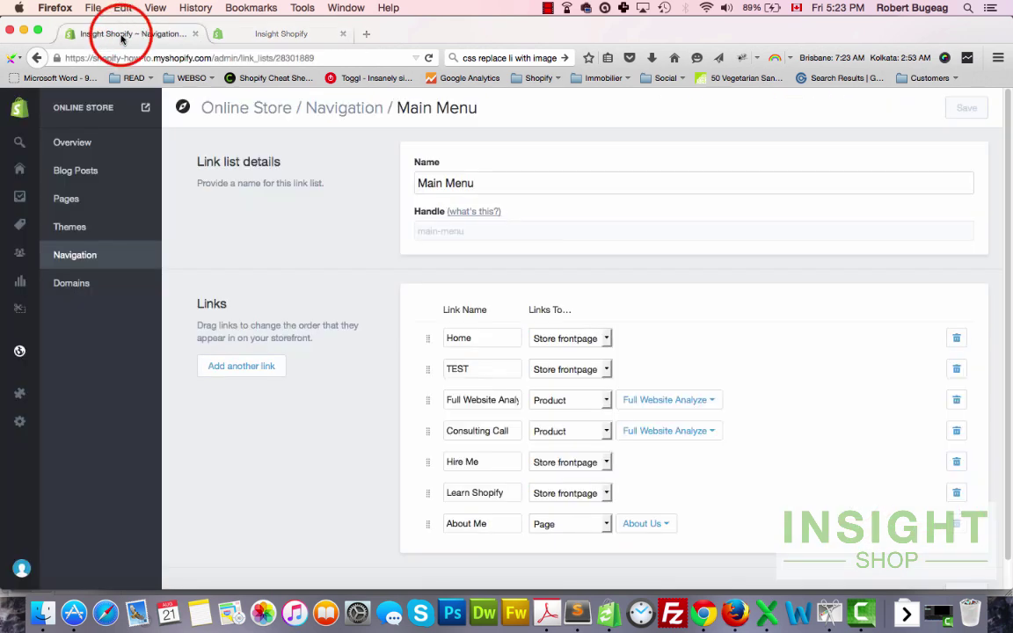
click(328, 109)
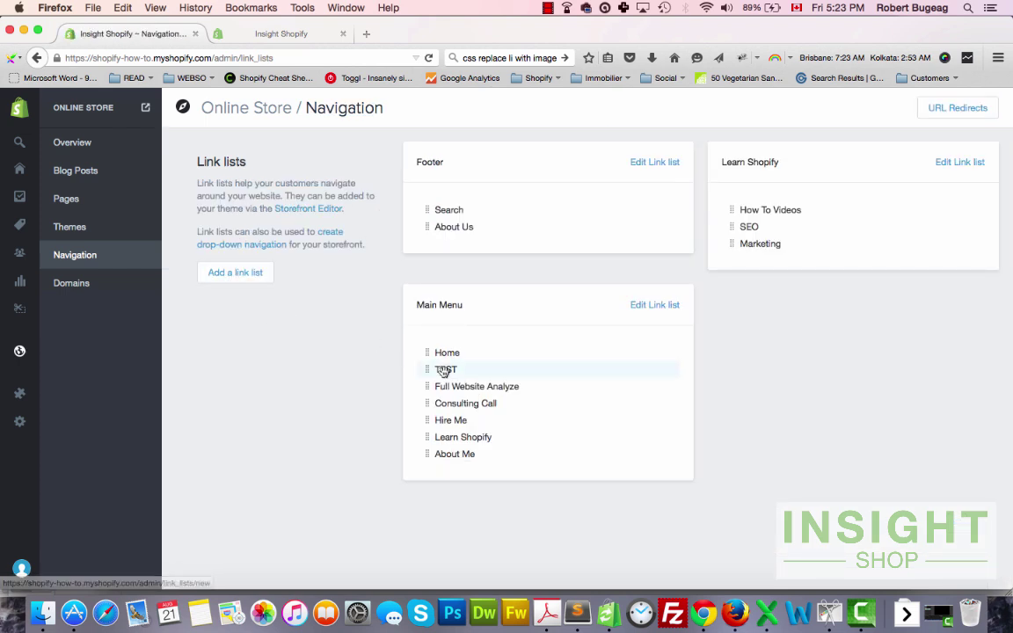
click(235, 273)
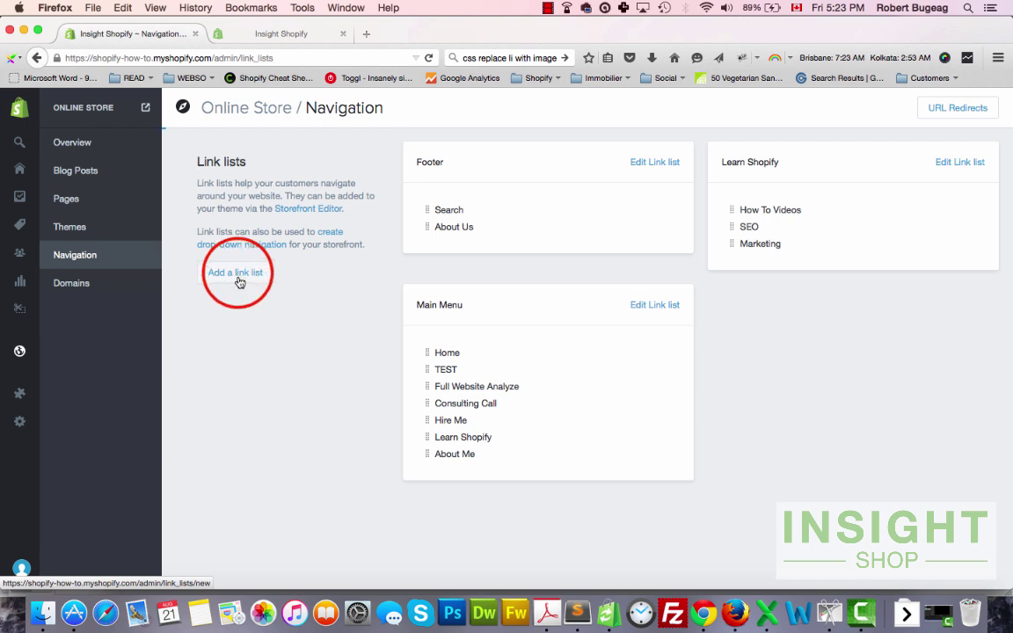
click(465, 183)
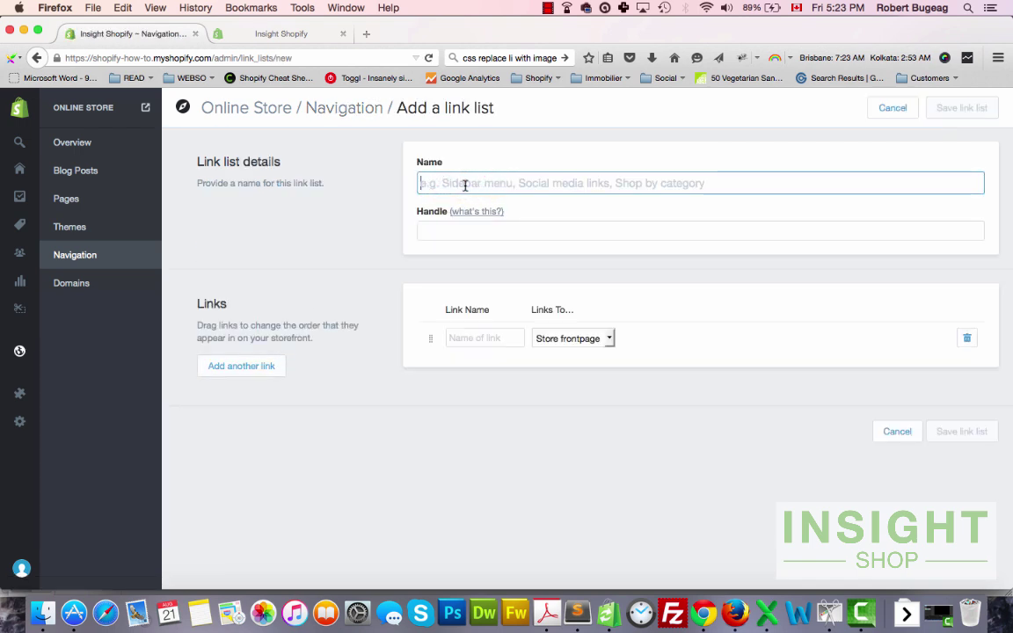
text(Test)
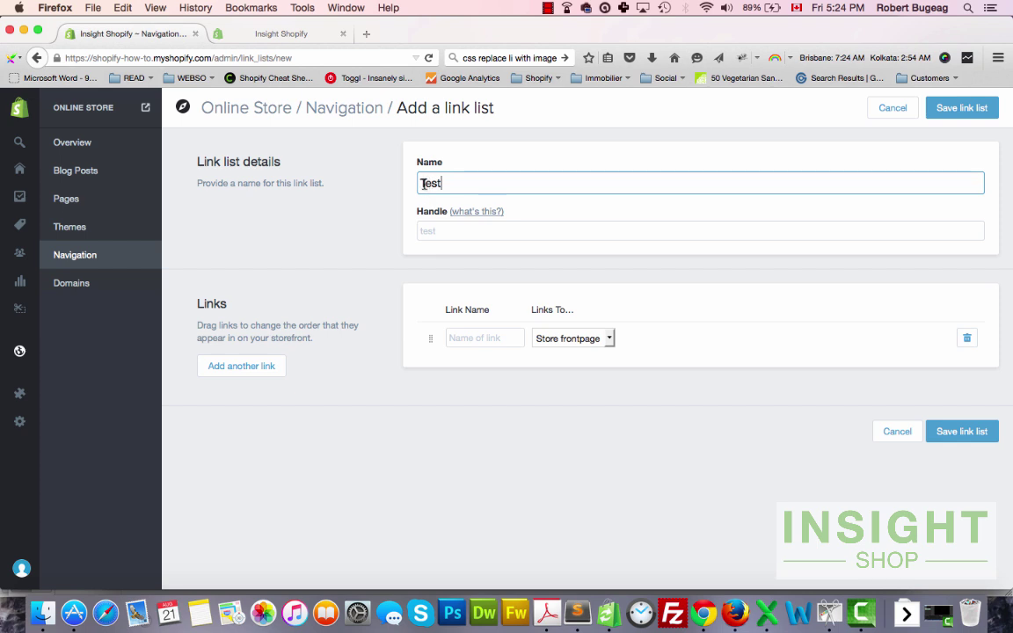
Step: Confirm the new list's generated handle reads 'test'
double_click(417, 230)
click(429, 229)
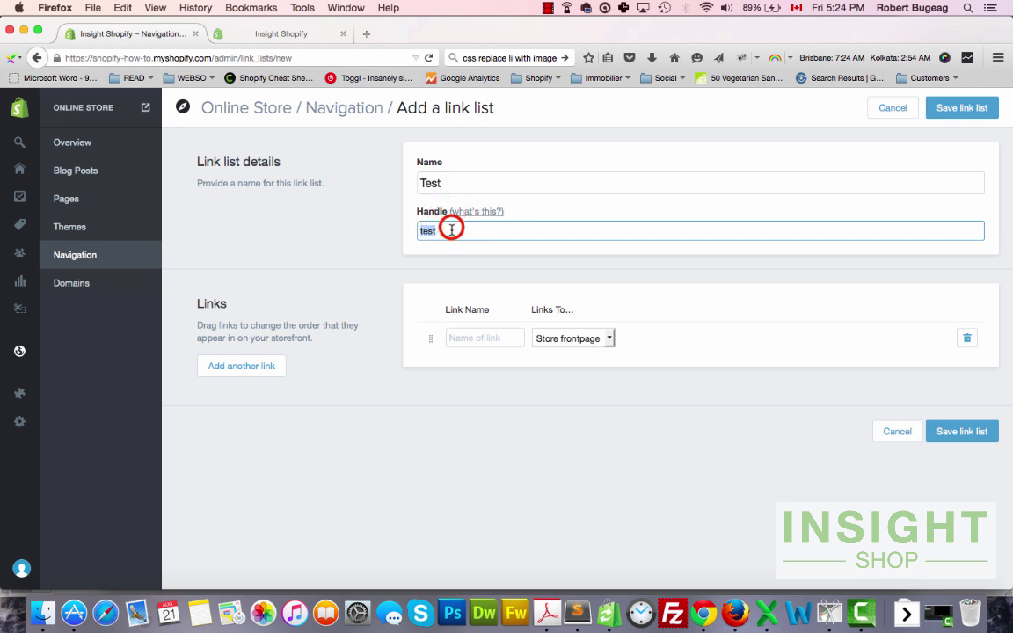
click(429, 229)
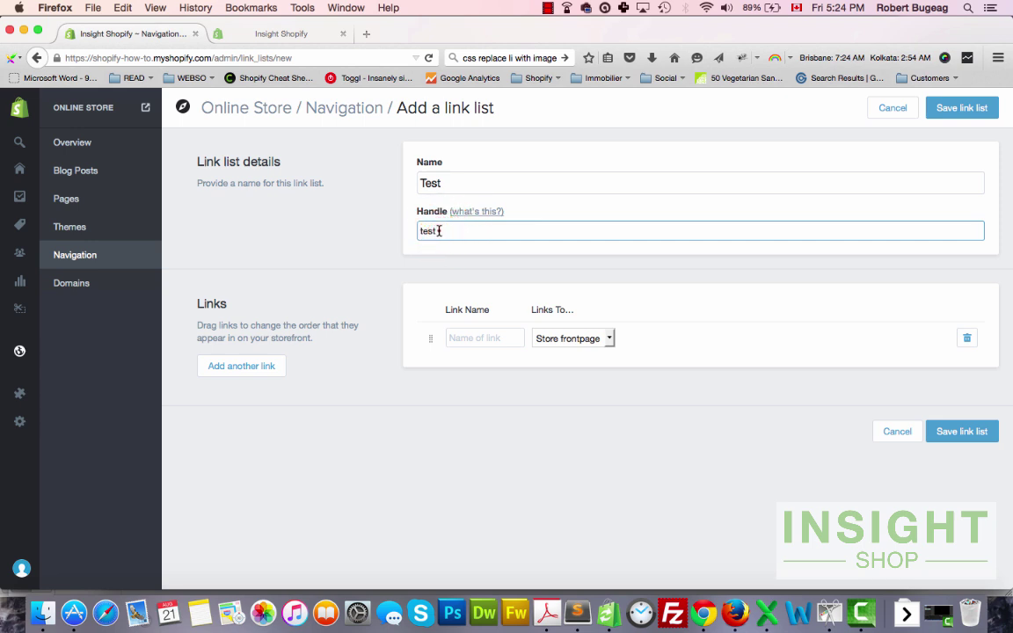
double_click(430, 231)
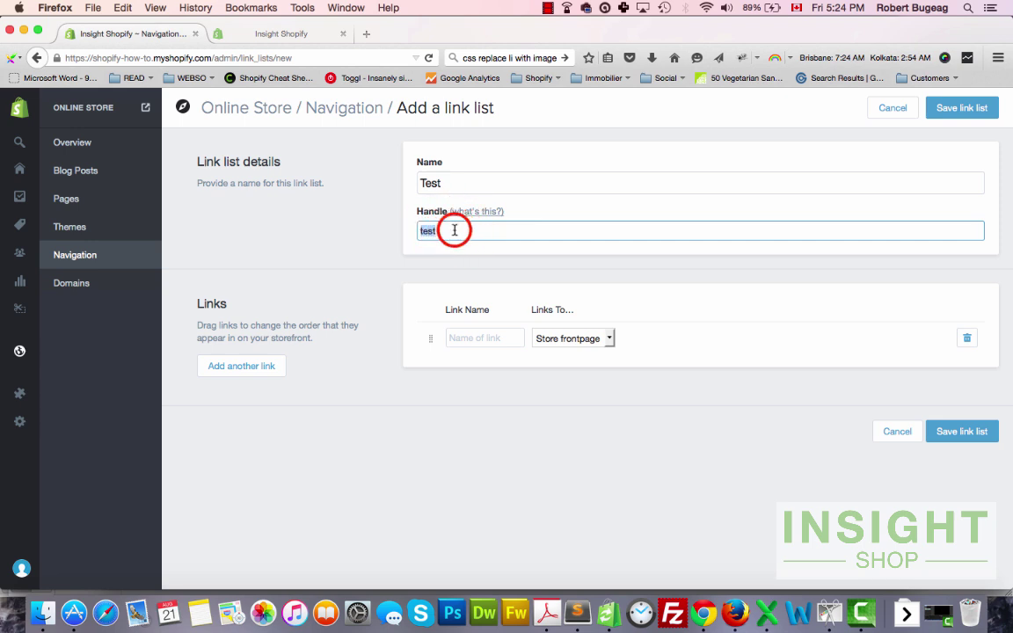
click(434, 232)
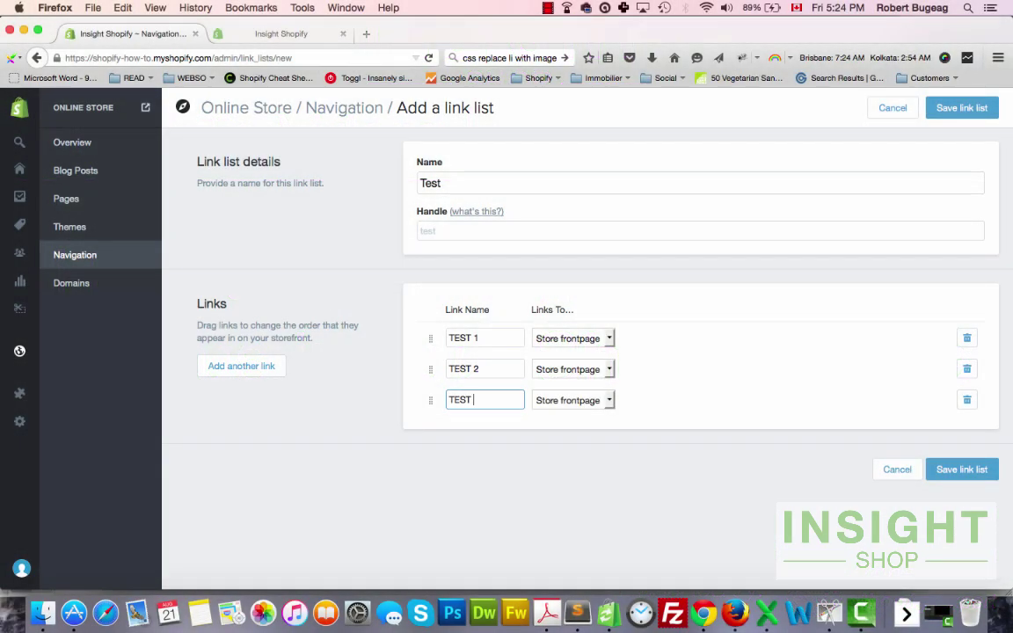
Step: Save the Test link list and reload the storefront to see TEST 1–3 under TEST
click(963, 469)
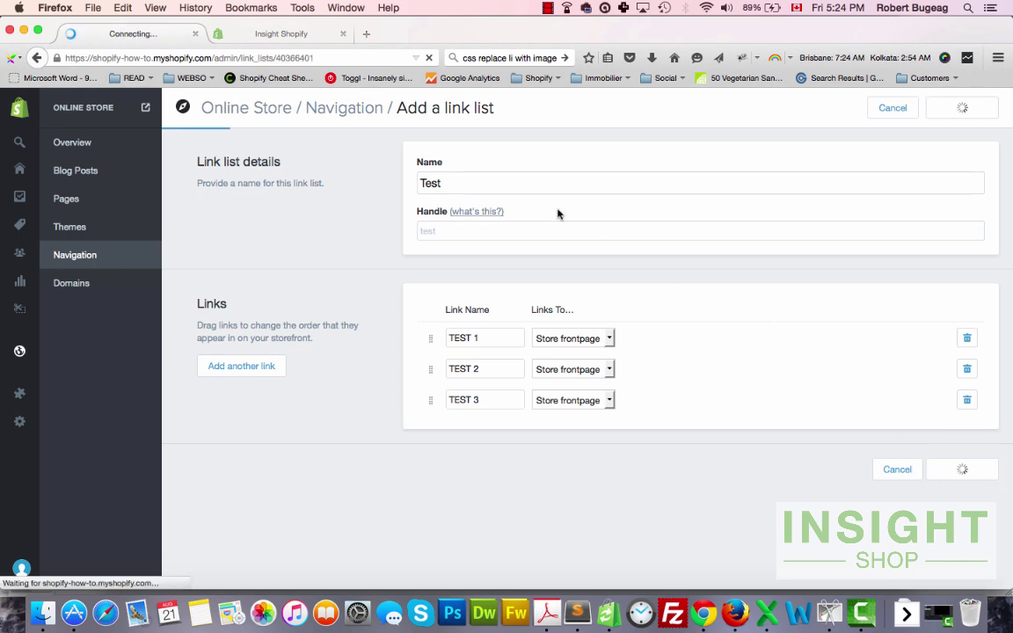
click(275, 34)
click(428, 58)
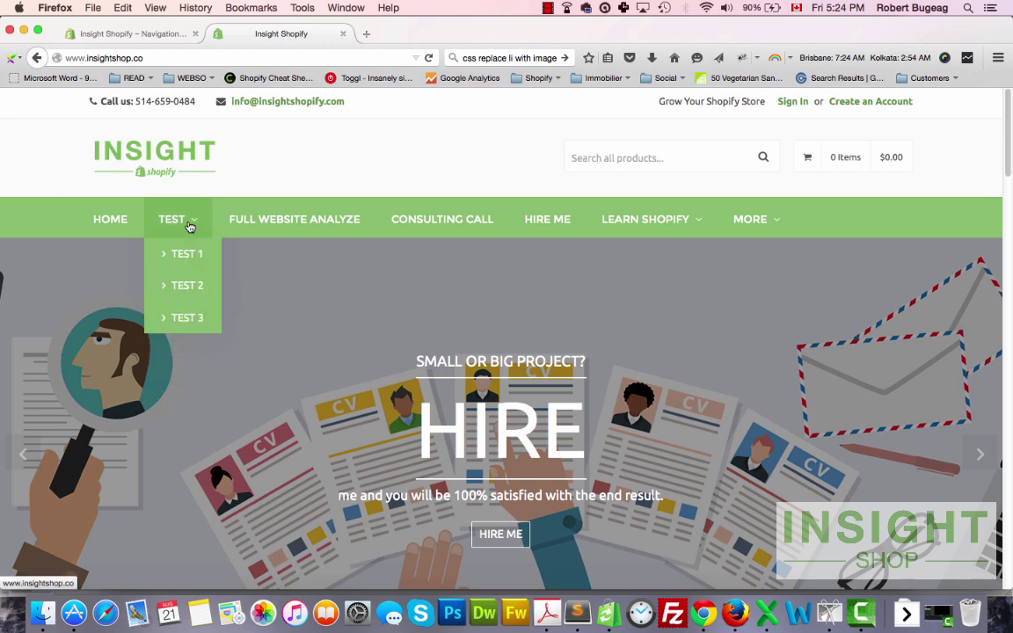
mouse_move(177, 219)
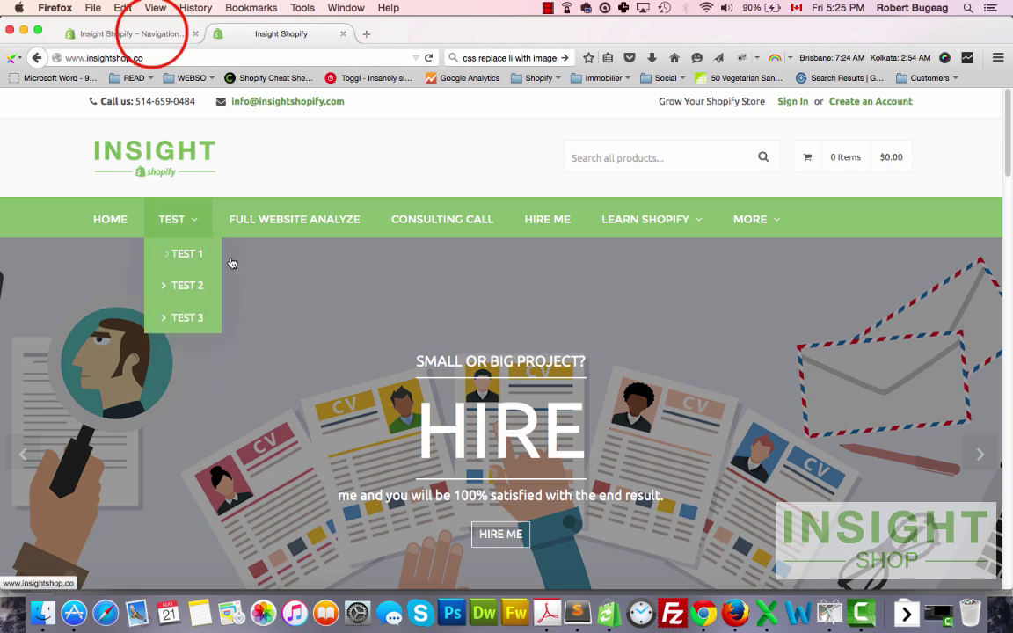
Step: Return to the admin Navigation overview and begin another new link list
click(151, 34)
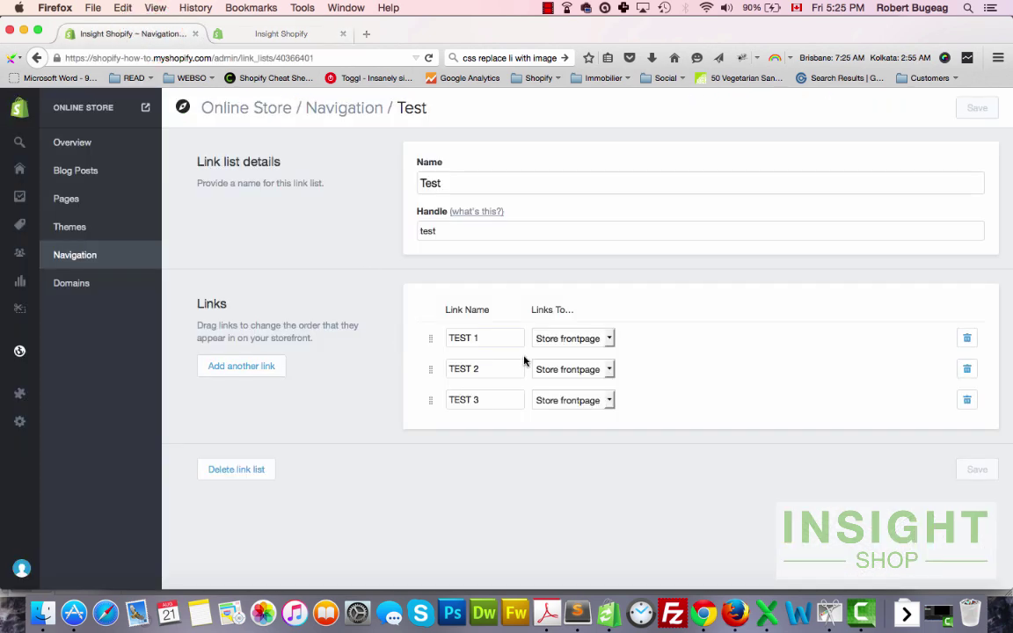
drag(487, 369, 448, 371)
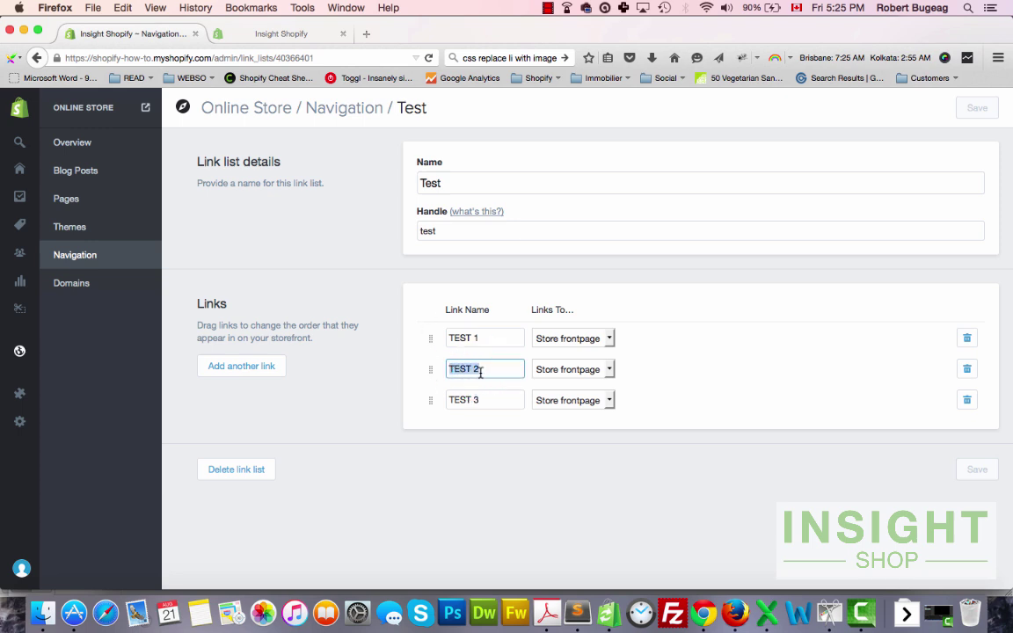
click(335, 107)
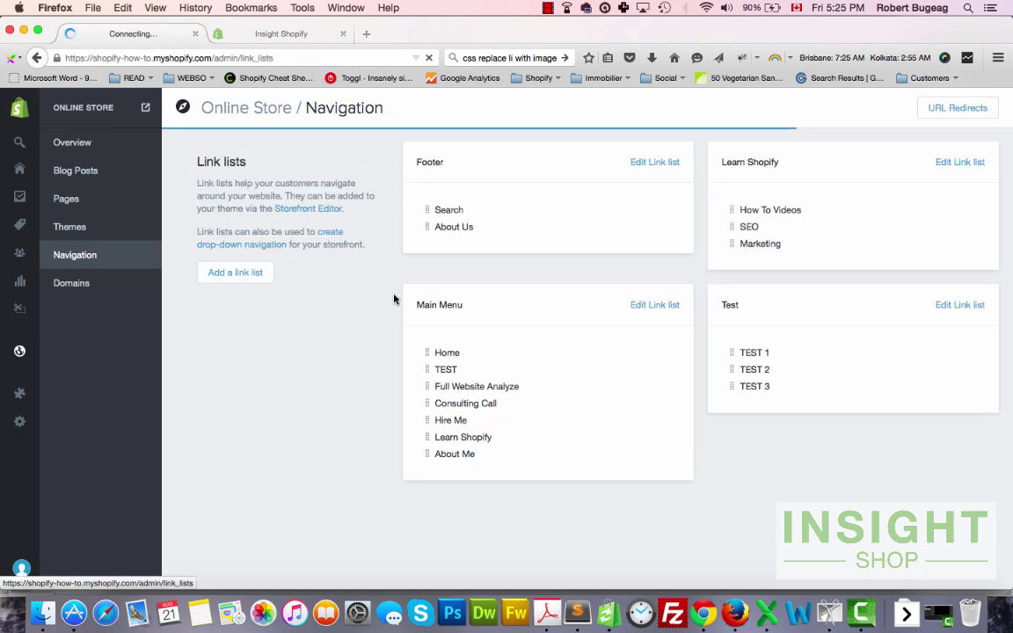
click(227, 276)
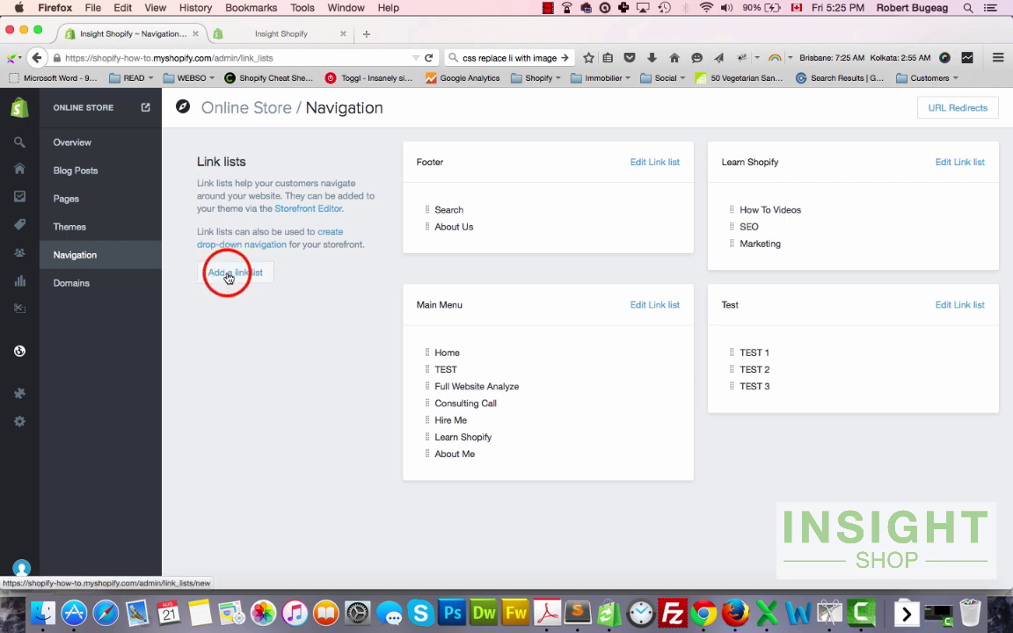
Step: Name the new link list Test 2 and give it a first link, TEST 2.1
click(458, 181)
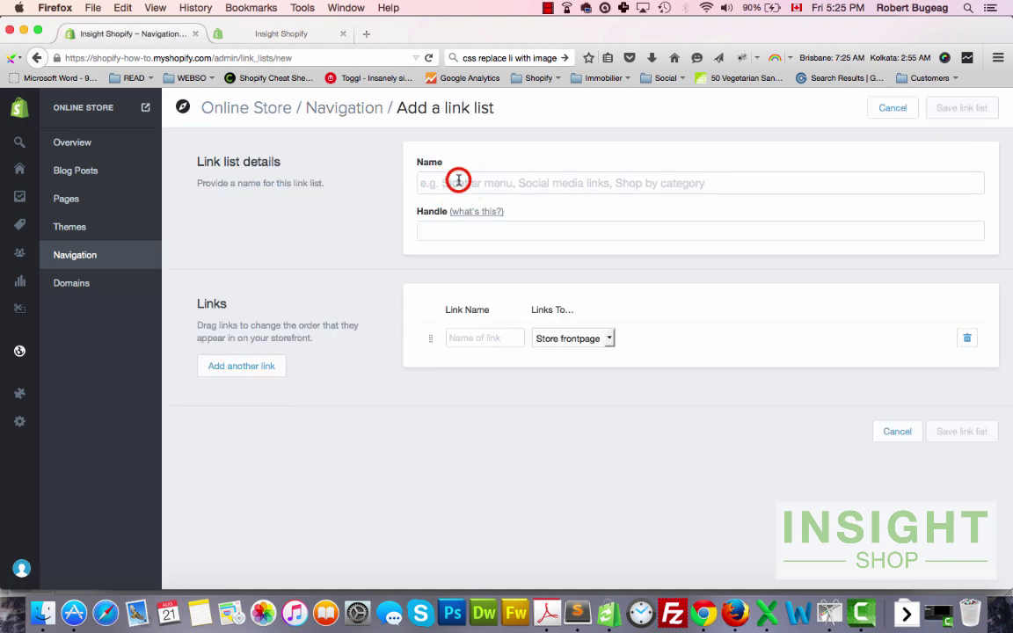
text(Test 2)
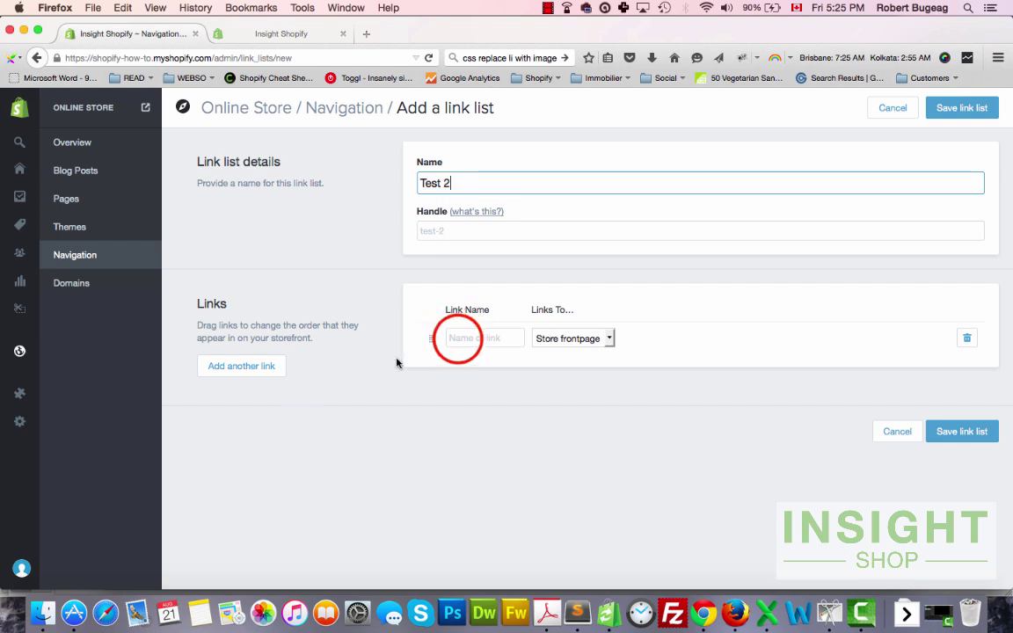
click(459, 339)
text(TEST 2.1)
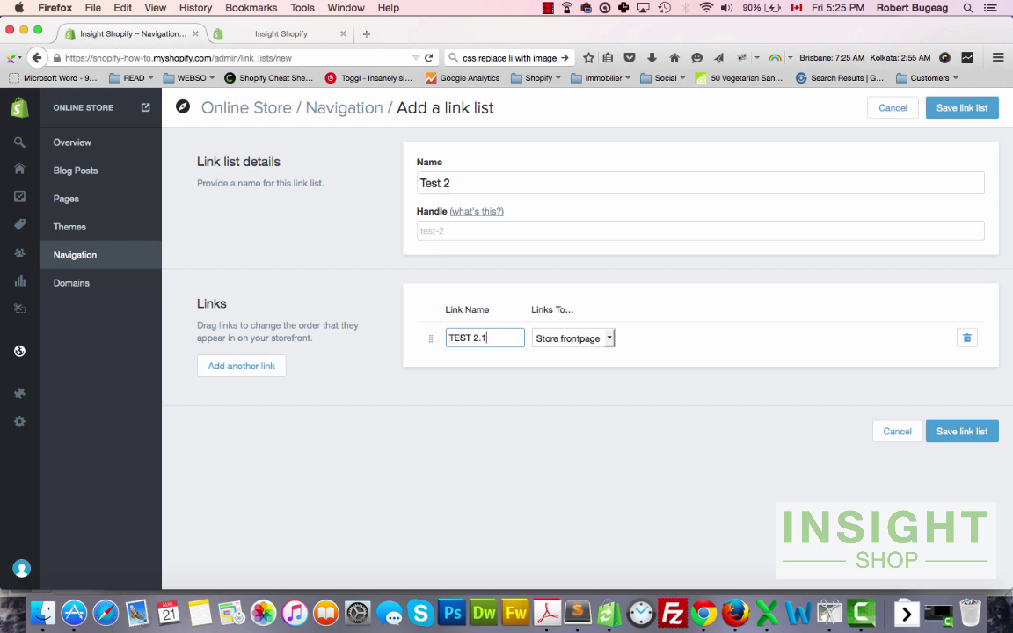
Step: Add links TEST 2.2 and TEST 2.3, then save the Test 2 list
click(239, 366)
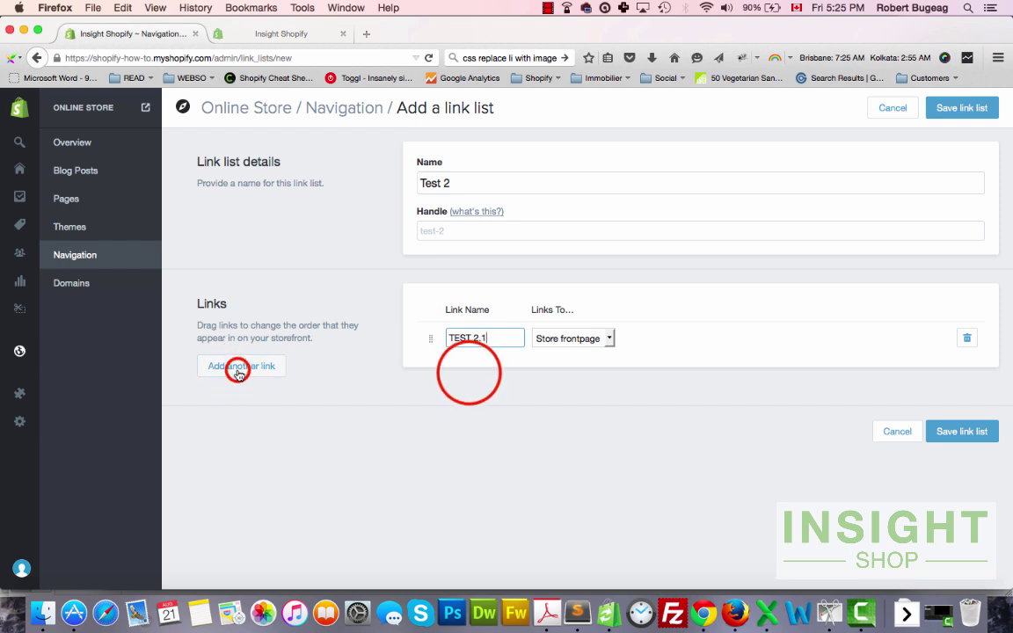
click(469, 369)
text(TEST 2.2)
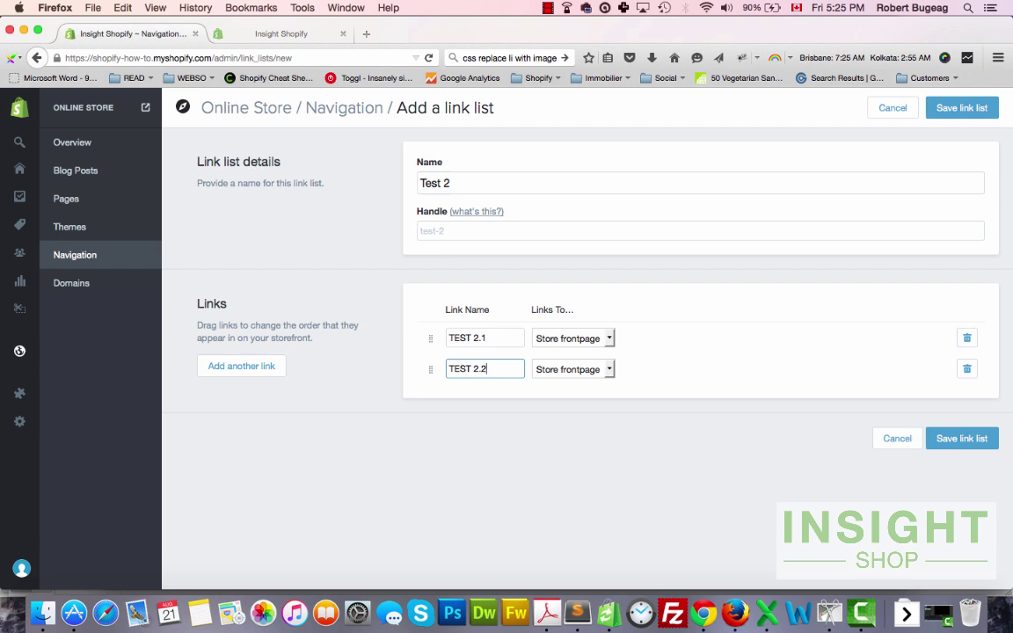
click(254, 367)
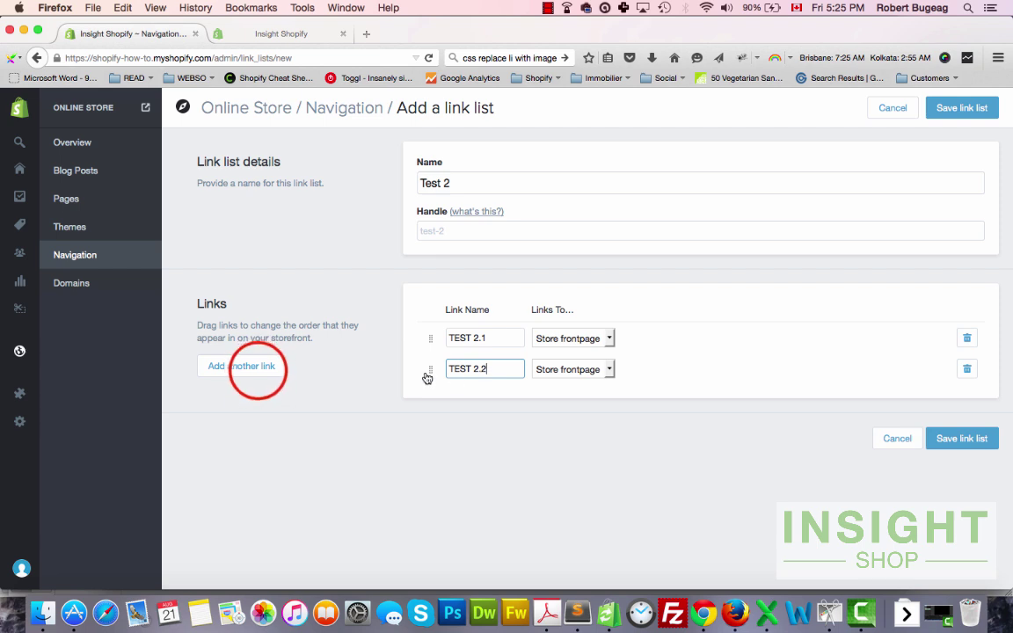
click(475, 403)
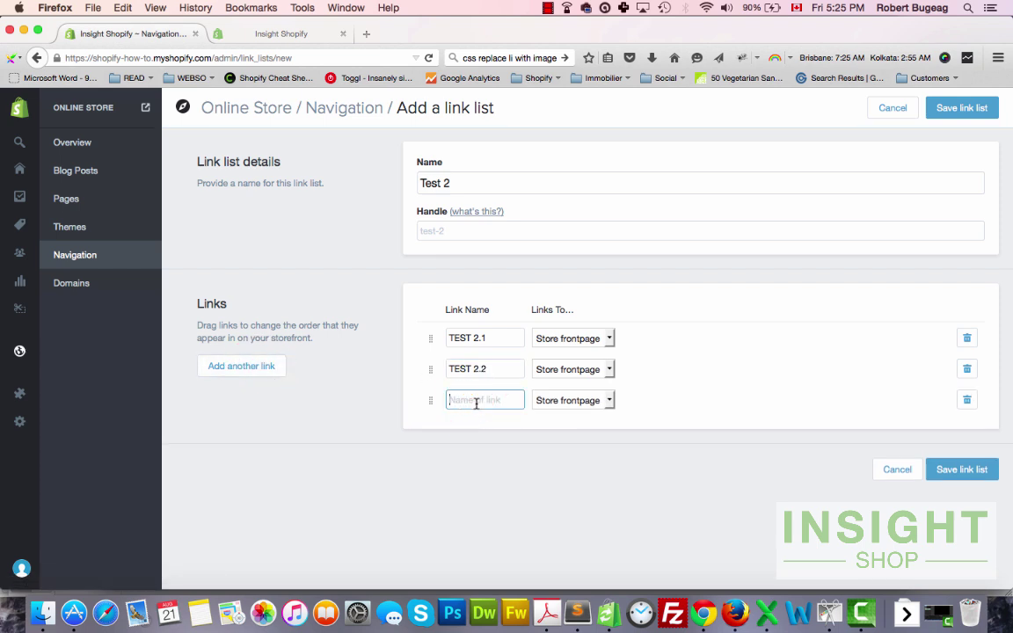
text(TEST 2.3)
click(959, 469)
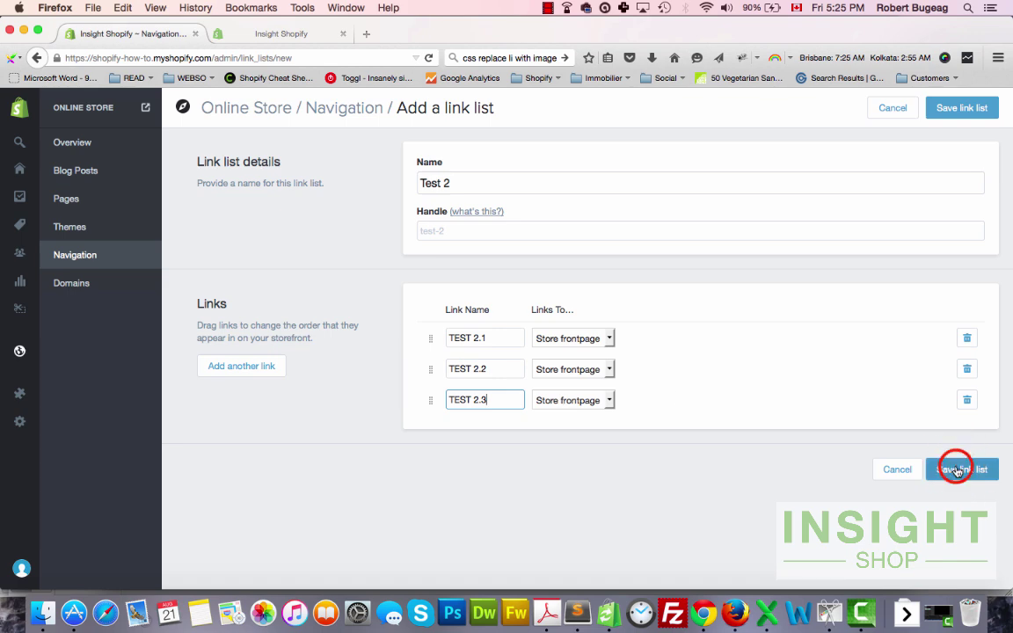
click(273, 37)
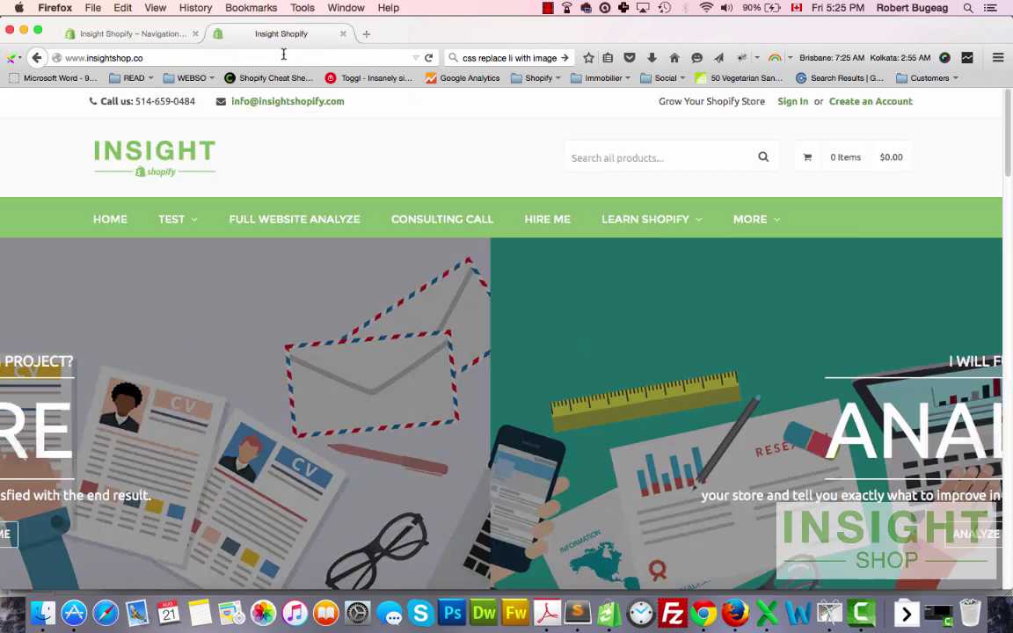
click(429, 58)
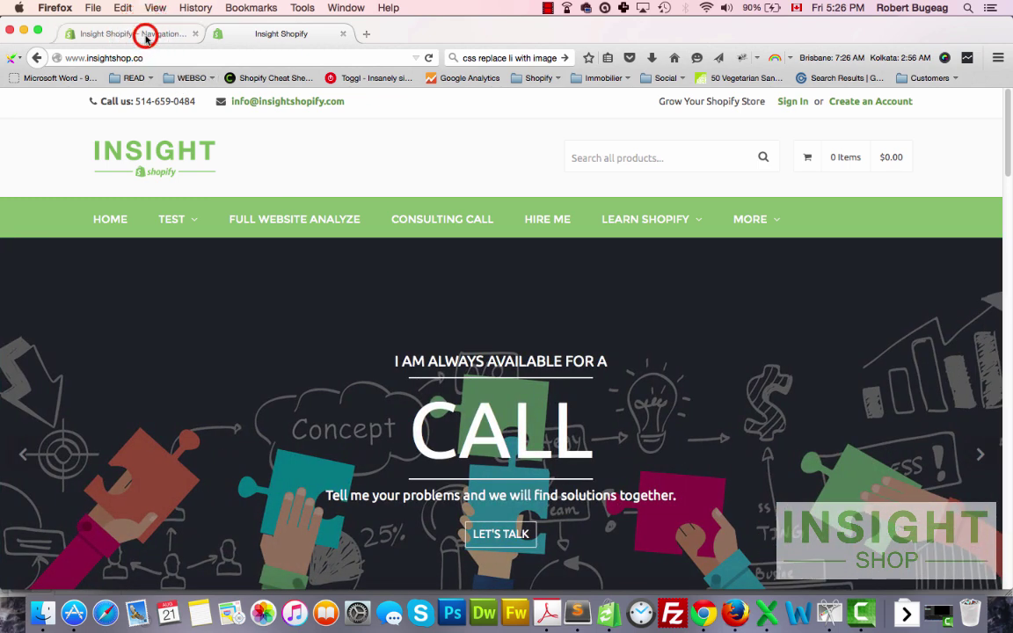
Step: Return from the Test 2 editor to the Navigation overview and scroll to the Test 2 list
click(144, 36)
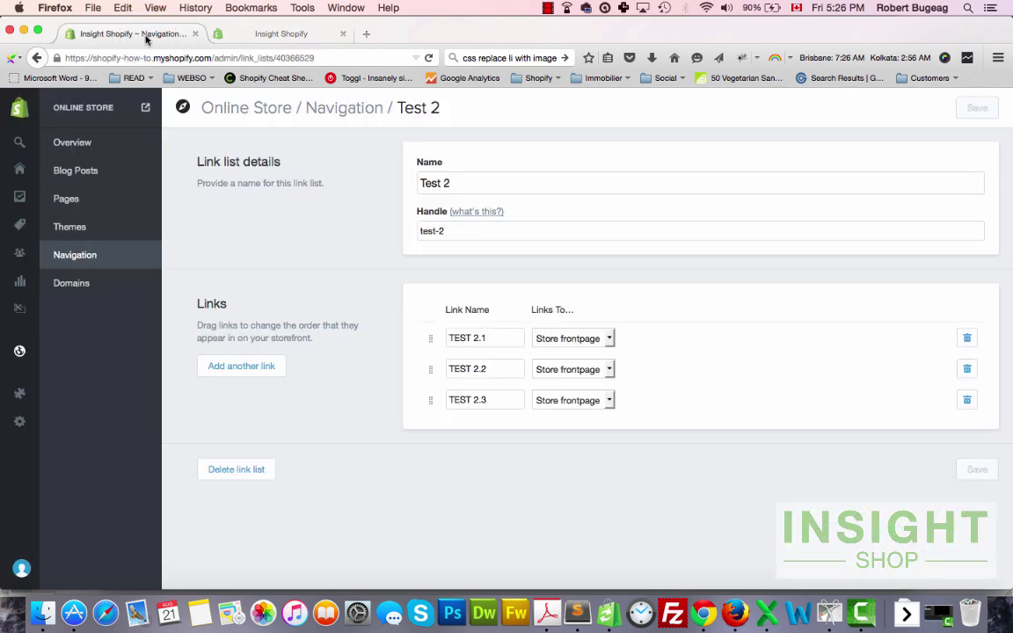
click(321, 125)
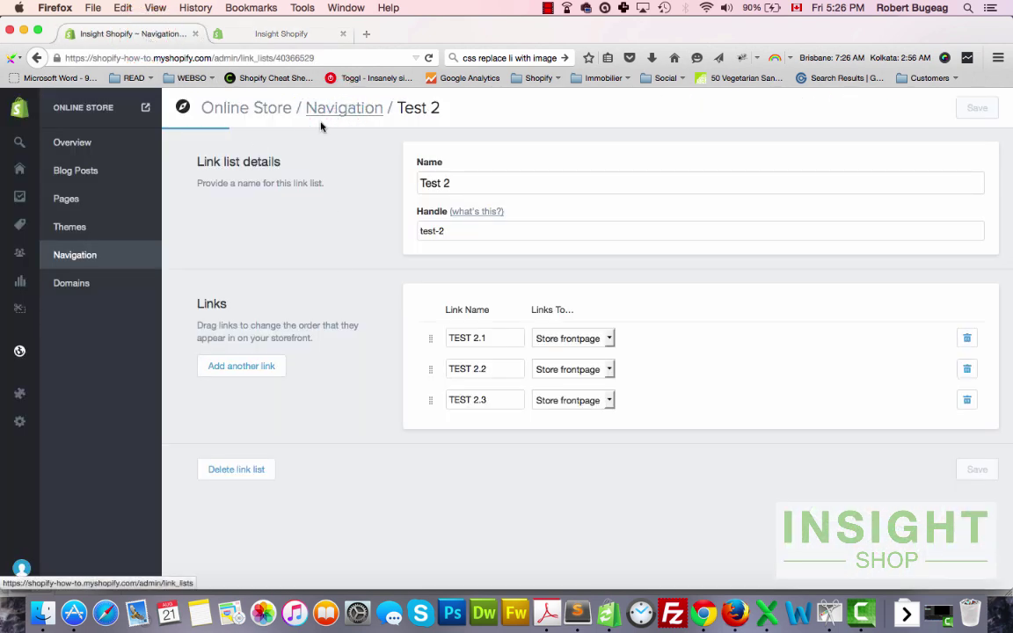
scroll(601, 414, down, 2)
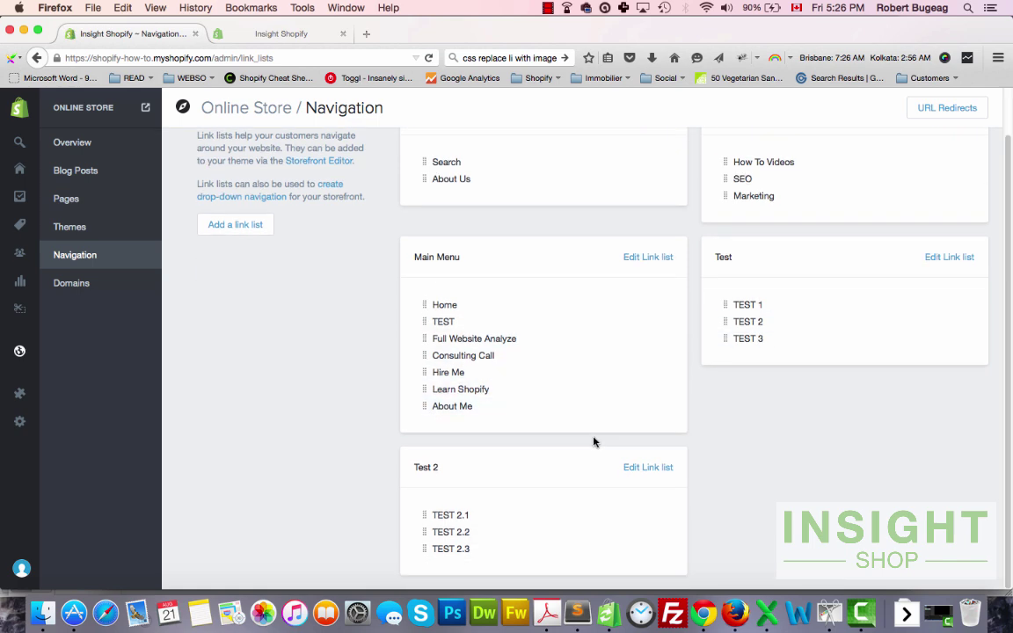
scroll(593, 438, up, 2)
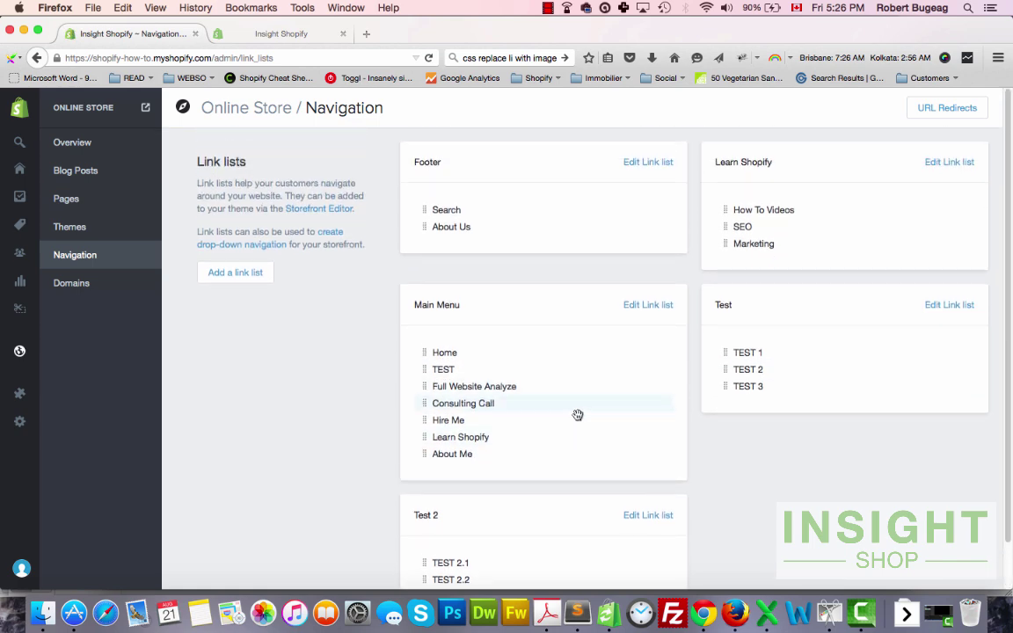
scroll(607, 444, down, 1)
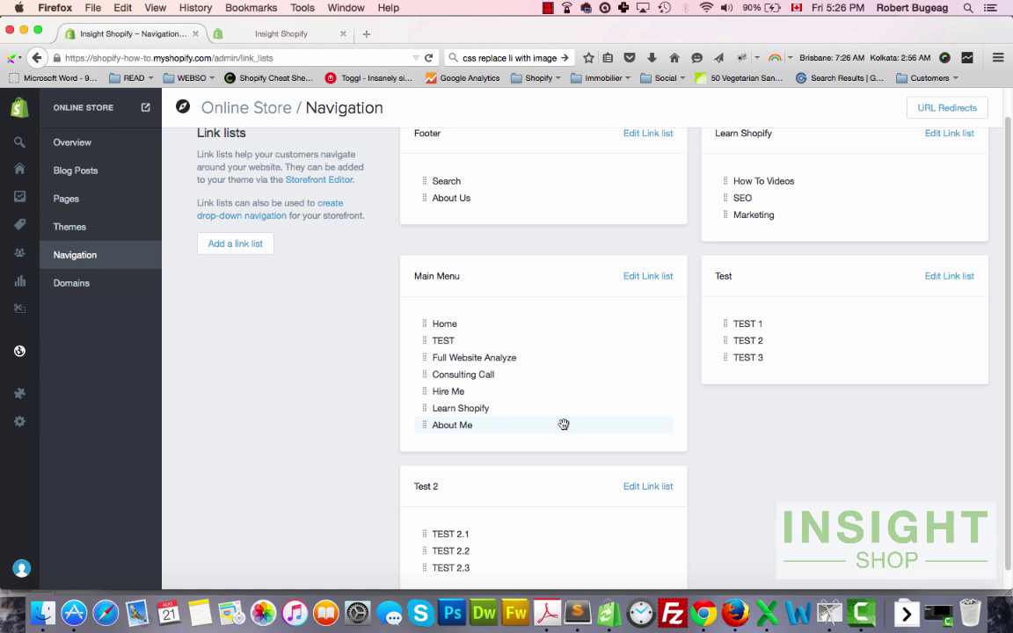
scroll(563, 425, down, 1)
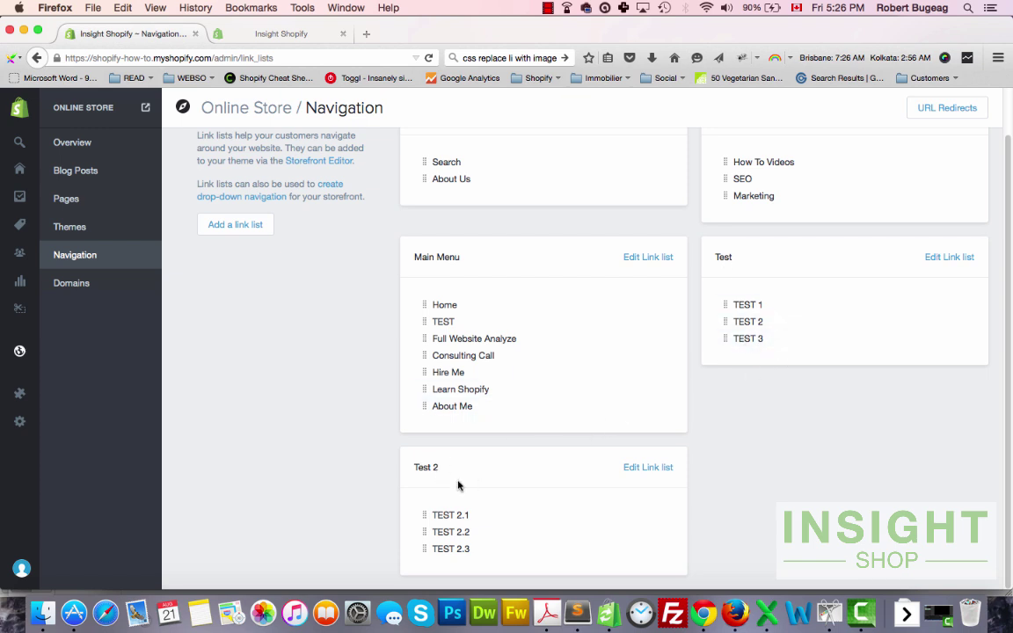
Step: Rename the Test 2 link list to Test 3, save, and reload the storefront
click(627, 460)
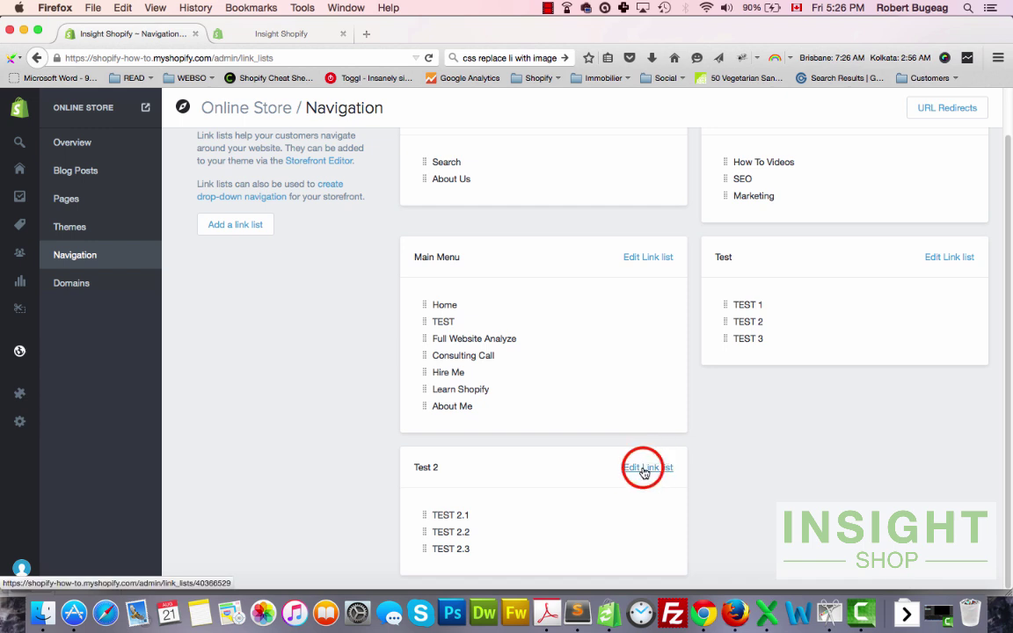
double_click(444, 183)
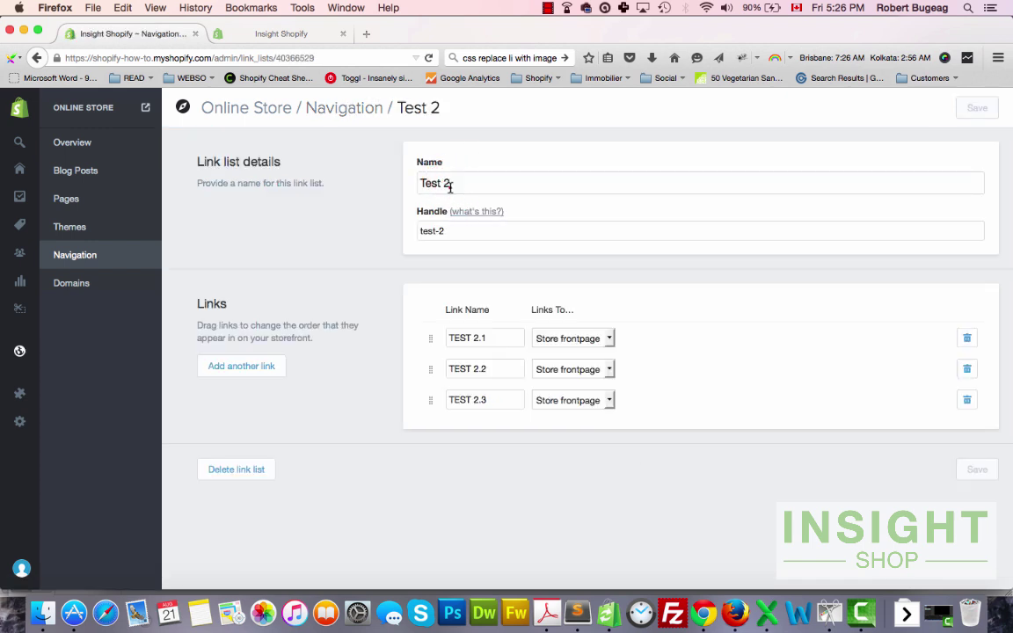
text(3)
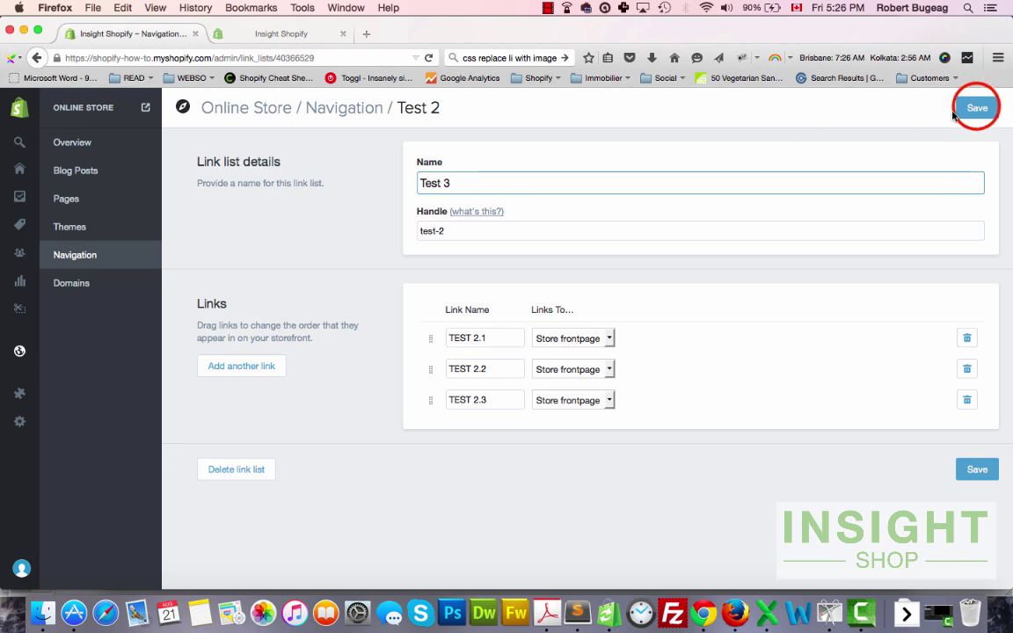
key(super+s)
click(264, 34)
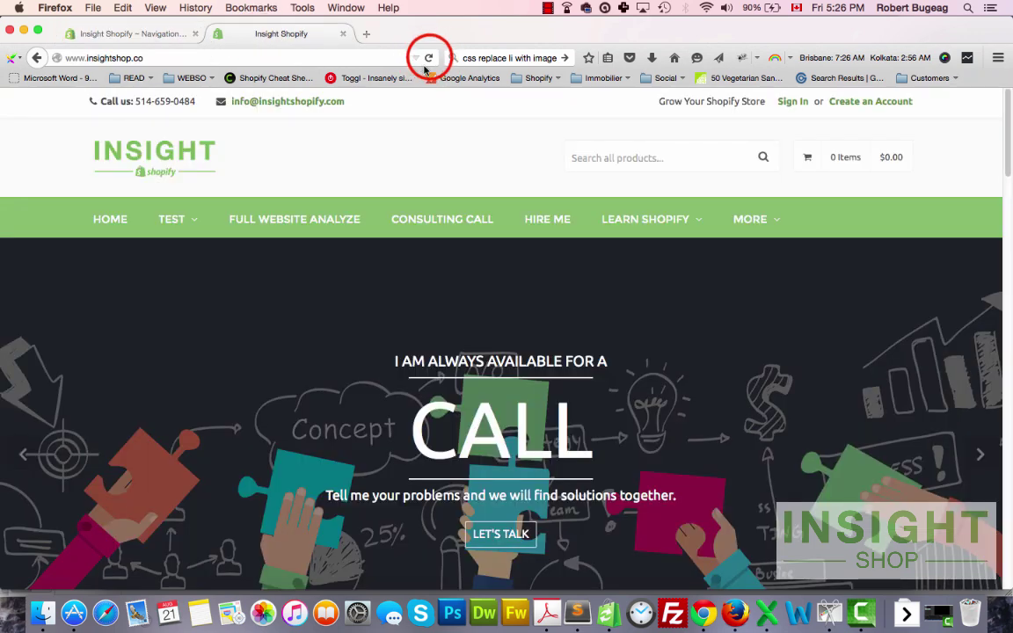
click(428, 58)
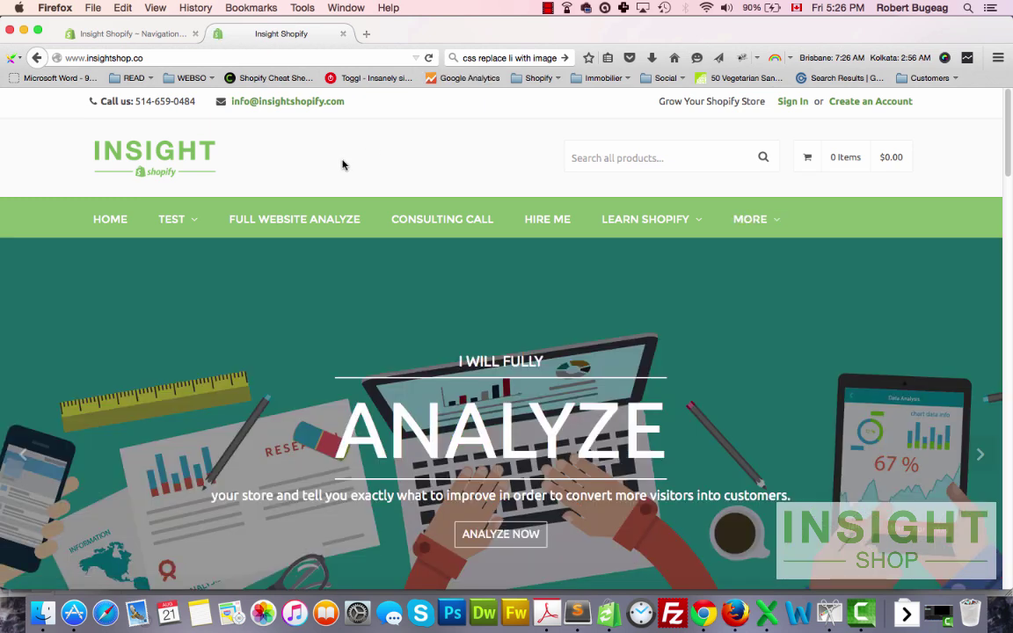
mouse_move(177, 219)
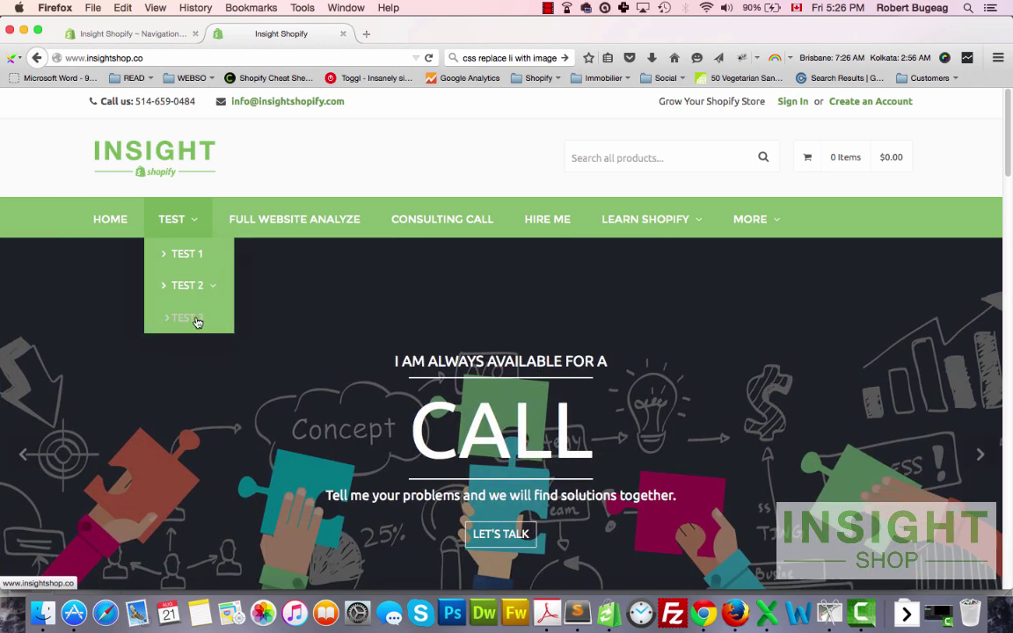
Step: Remove the trailing 2 from the list's handle test-2
click(148, 35)
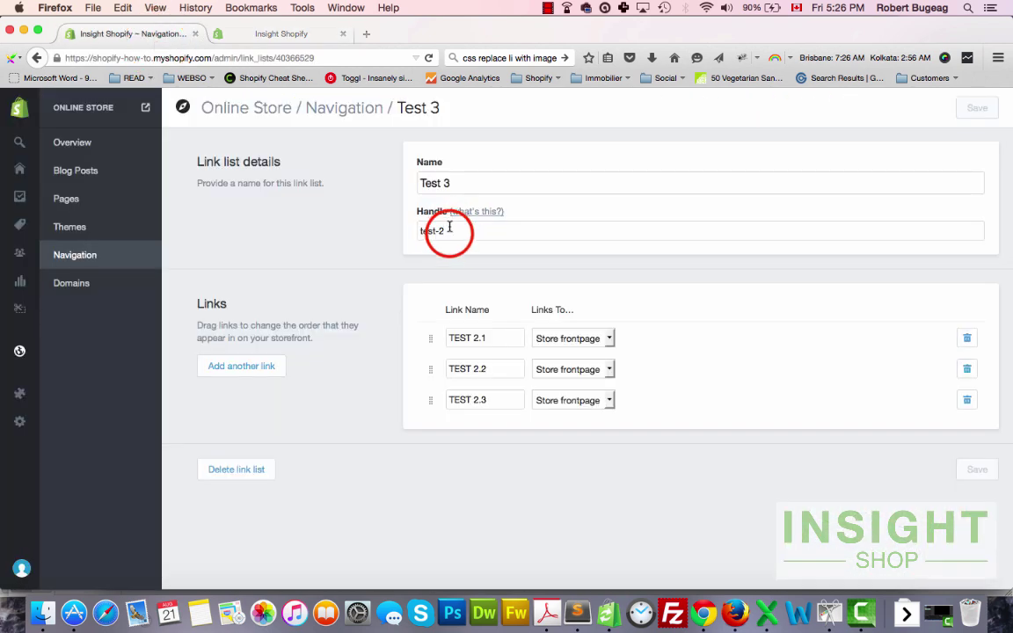
triple_click(442, 230)
click(457, 232)
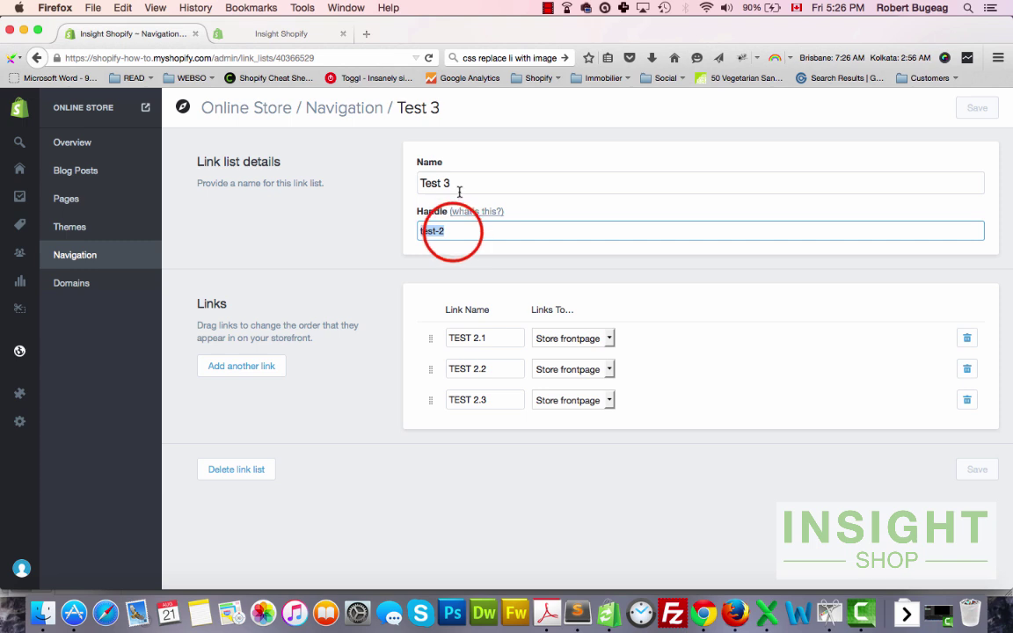
key(BackSpace)
text(3)
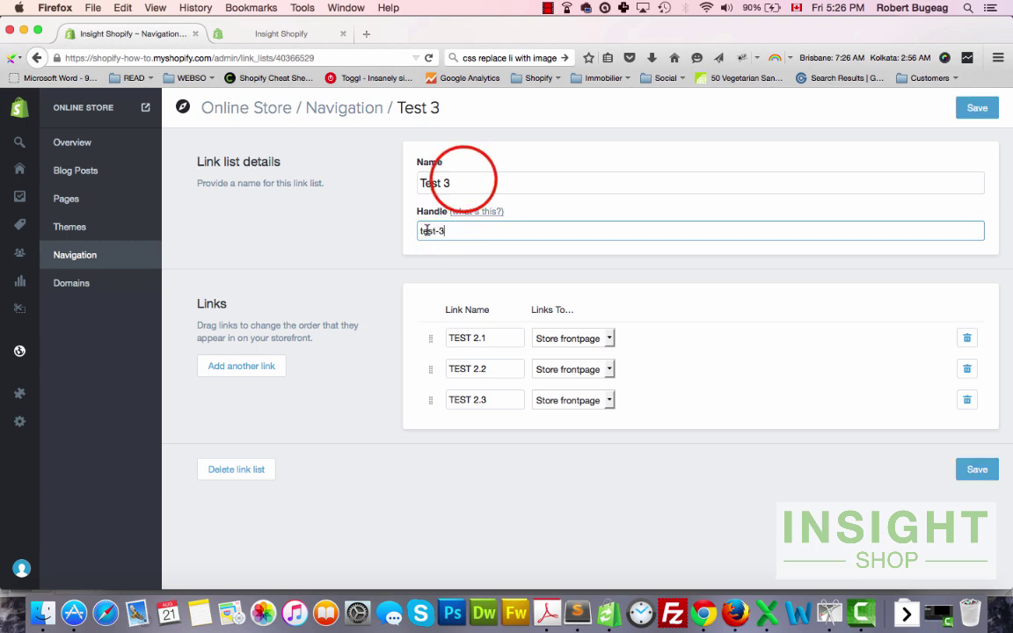
Step: Rename the list to bla bla blabla, set its handle to test-3, and save
triple_click(458, 182)
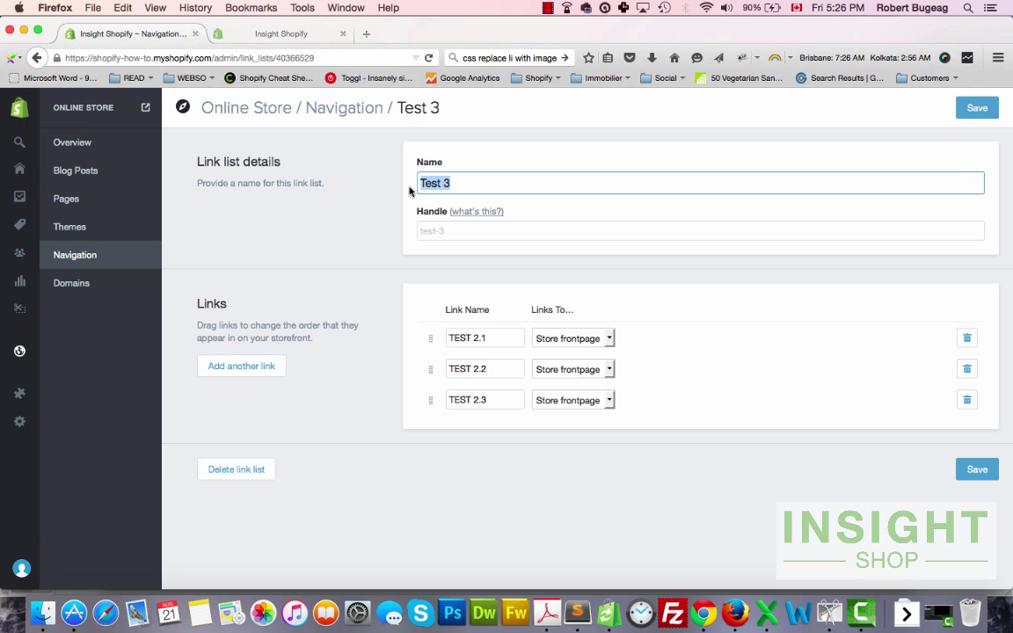
text(bla bla blabla)
click(488, 229)
drag(489, 230, 409, 235)
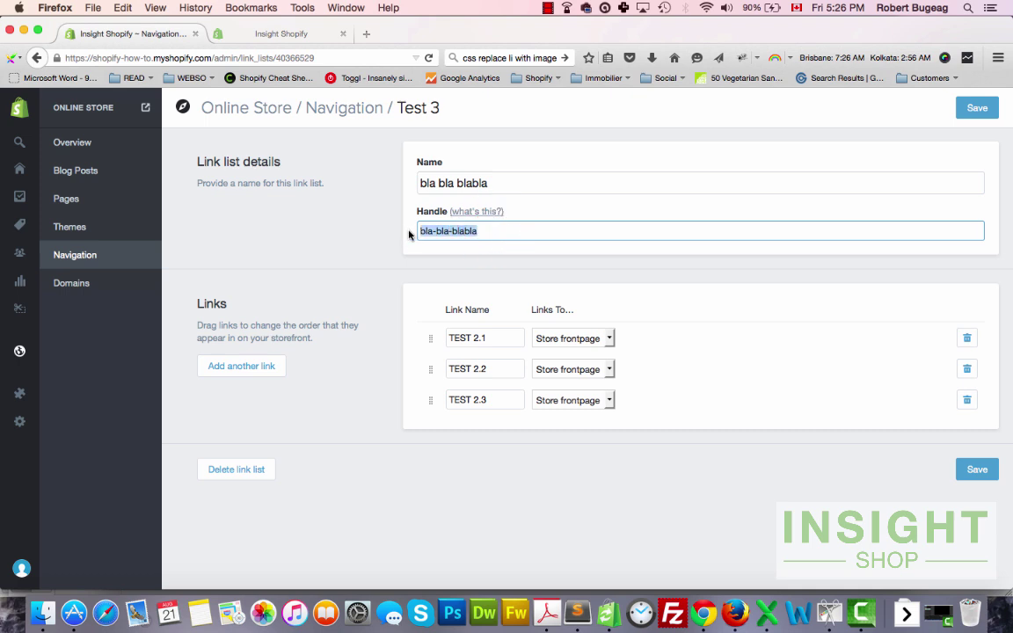
text(test-3)
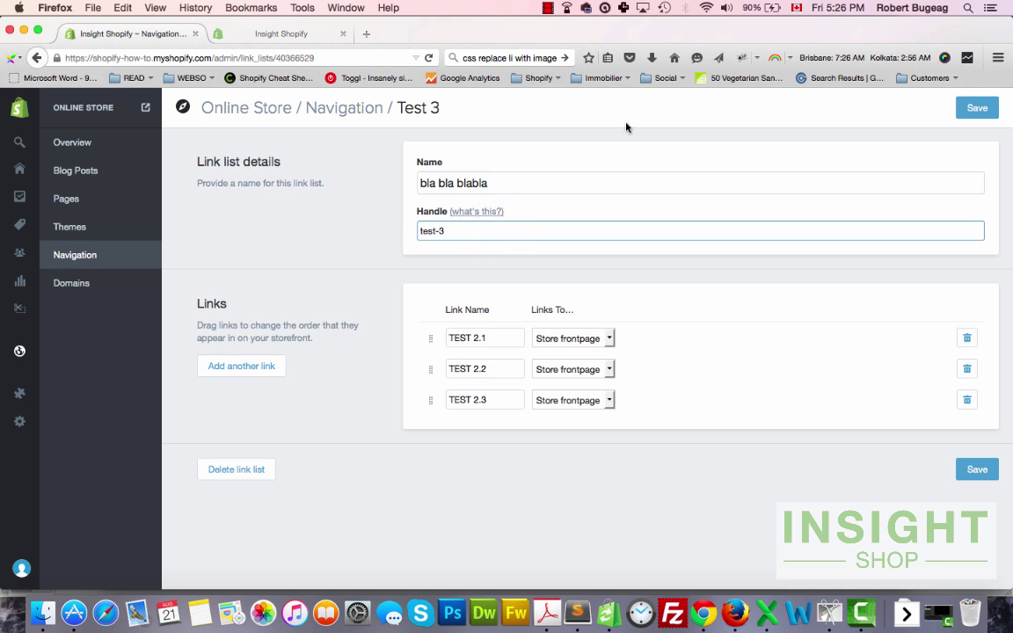
click(977, 107)
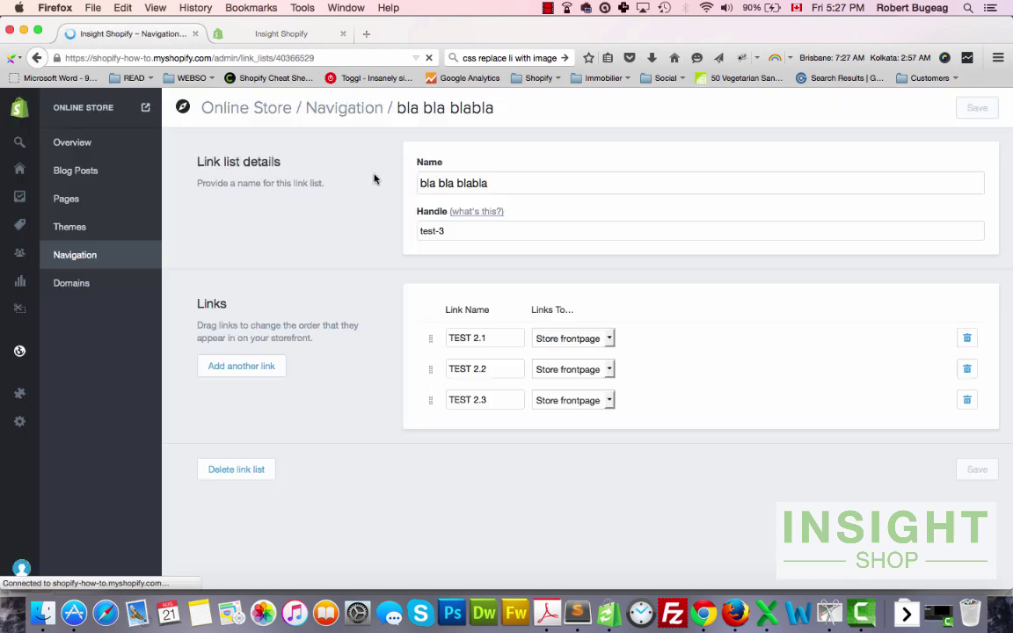
click(280, 34)
Step: Reload the storefront, then return to the admin Navigation overview showing bla bla blabla
click(428, 57)
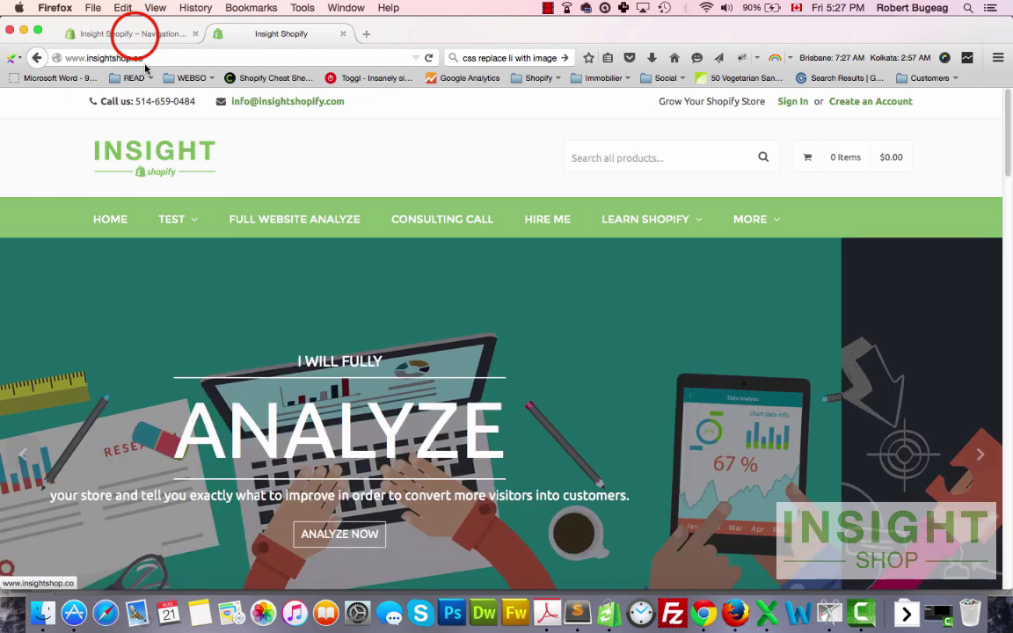
click(132, 36)
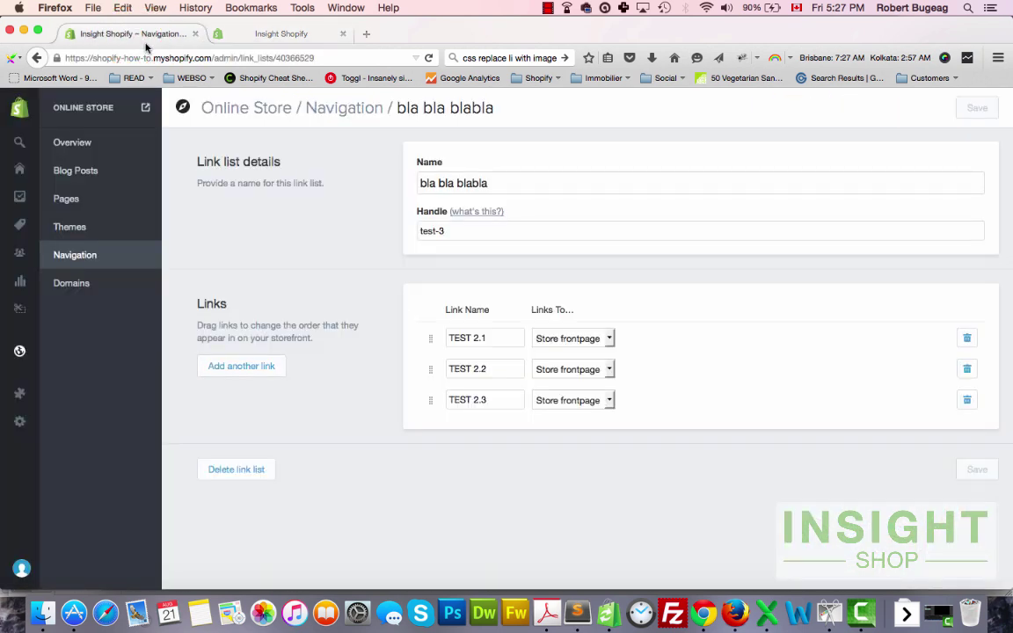
click(339, 109)
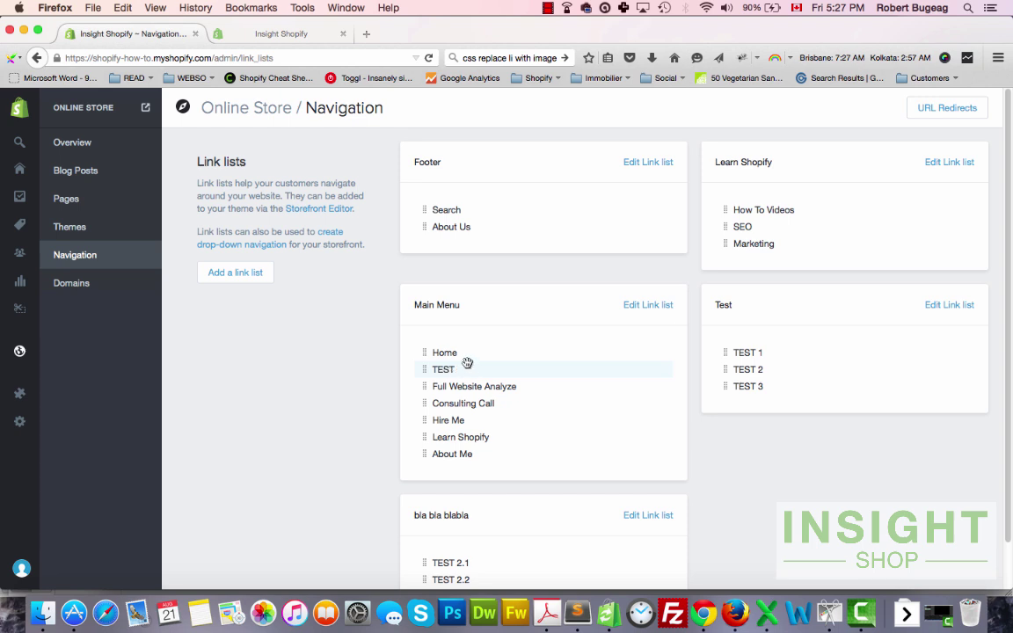
scroll(466, 352, down, 1)
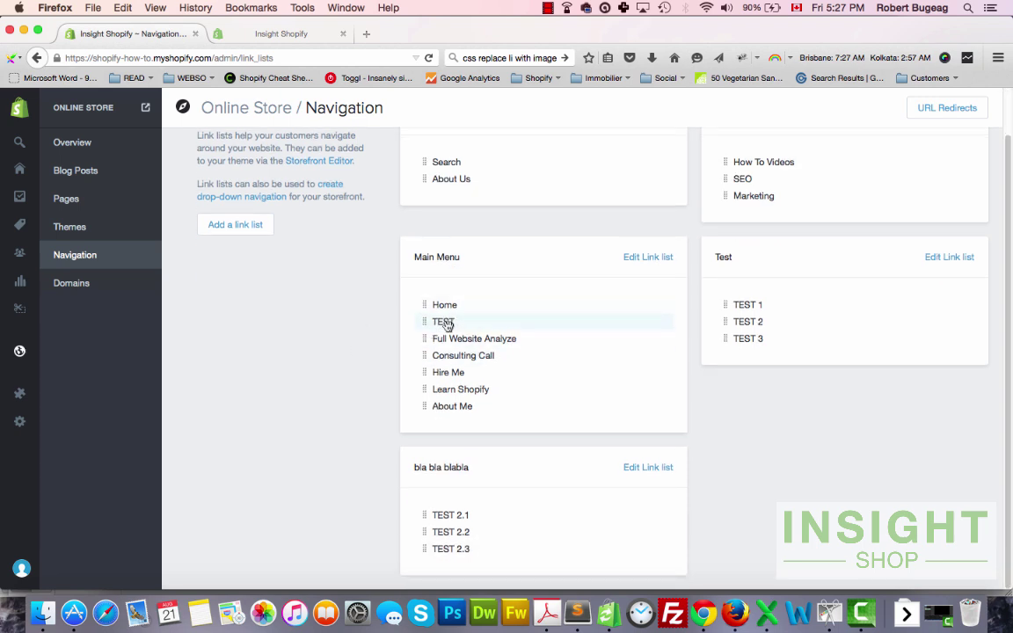